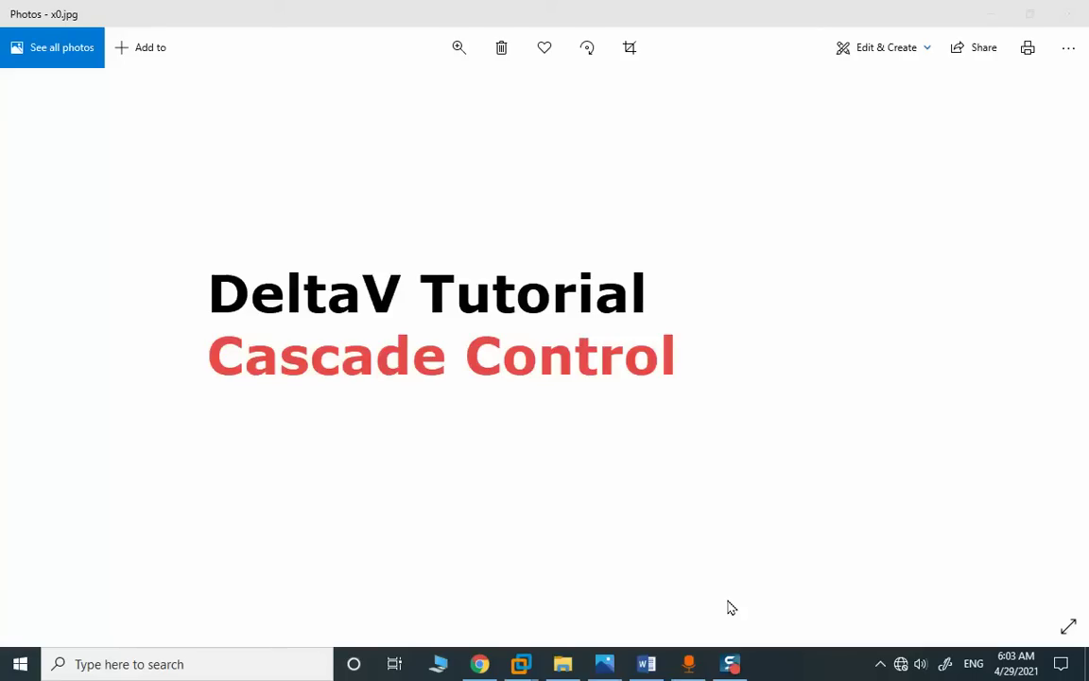
Step: Switch from the Photos title image to final.docx in Word
{"action": "left_click", "coordinate": [647, 662]}
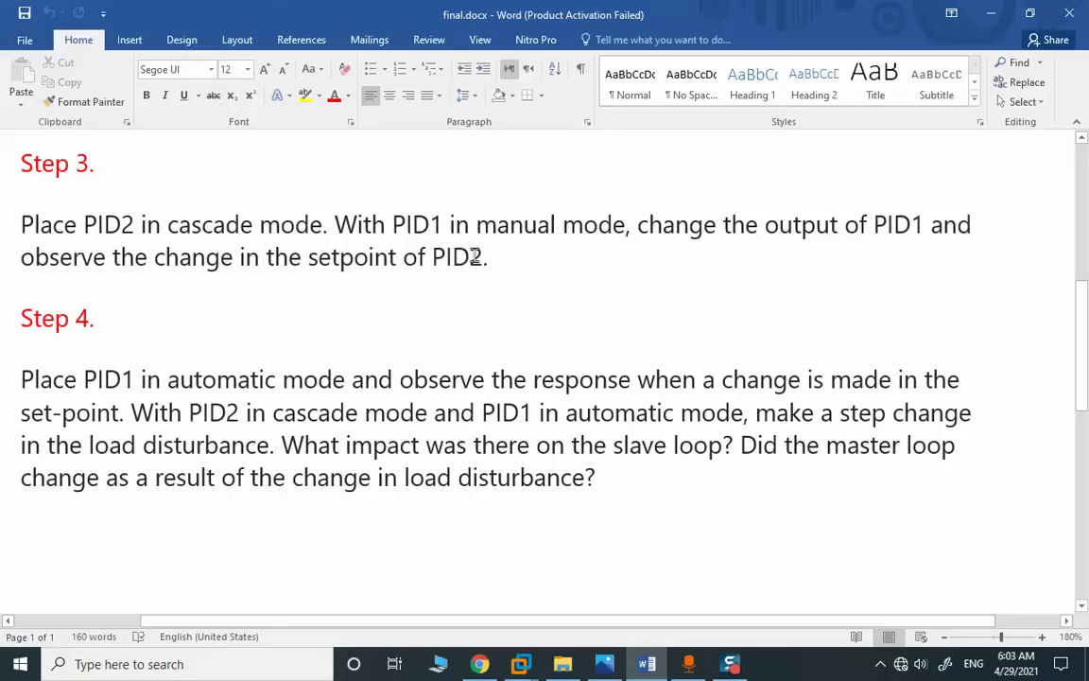
{"action": "mouse_move", "coordinate": [519, 663]}
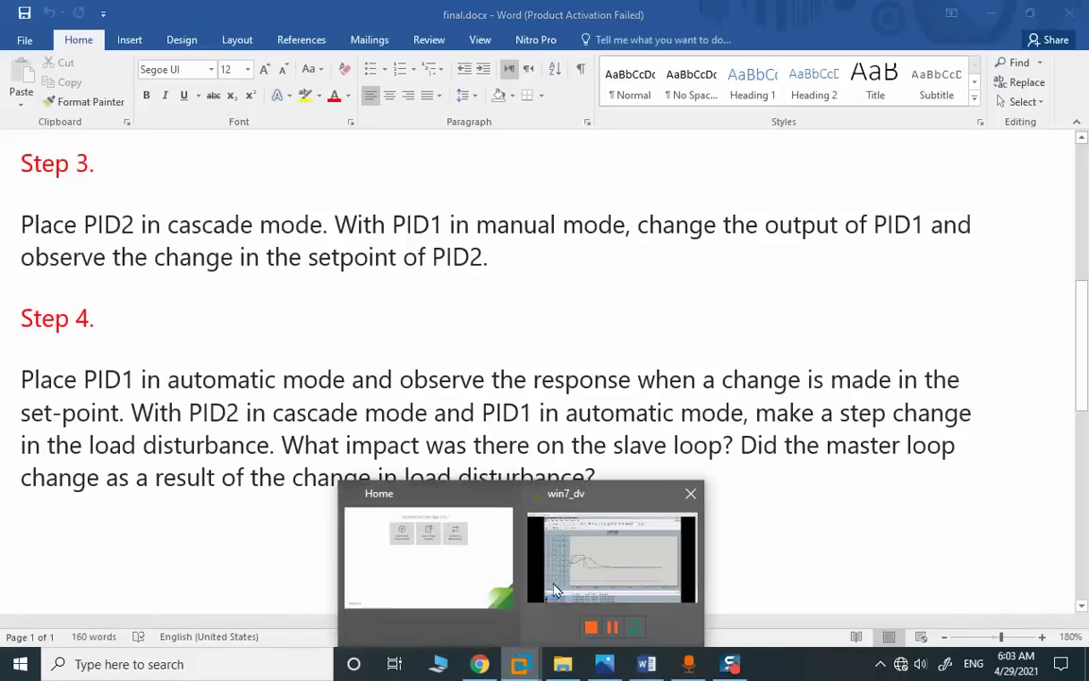
Step: Bring the virtual machine full screen and switch to the on-line CASCADE diagram
{"action": "left_click", "coordinate": [607, 550]}
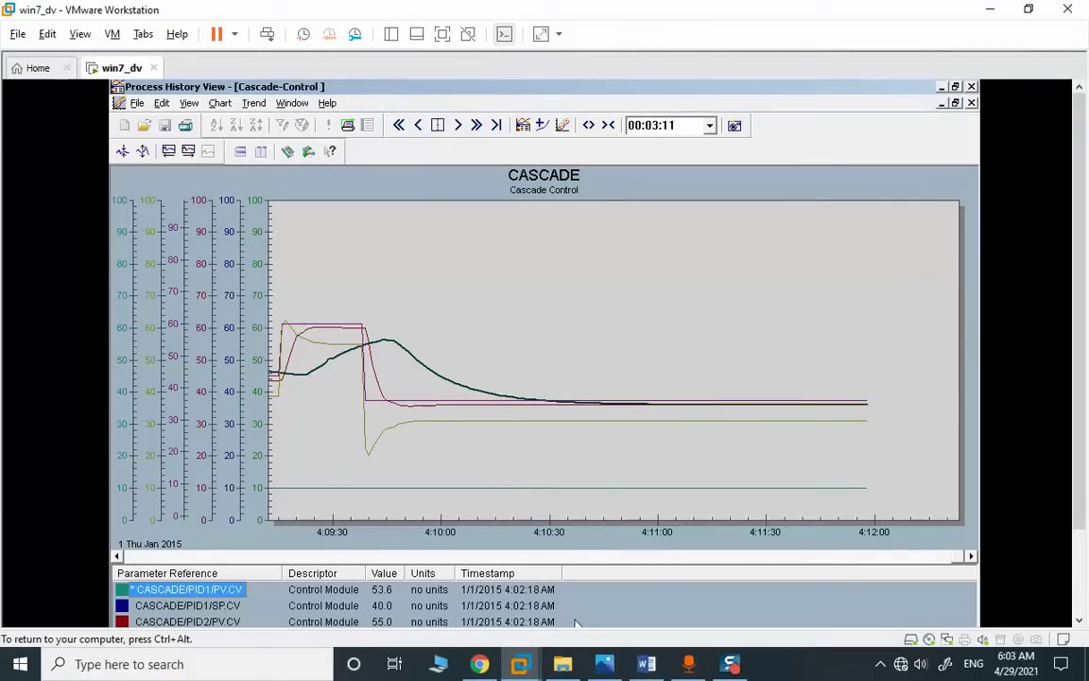
{"action": "left_click", "coordinate": [442, 34]}
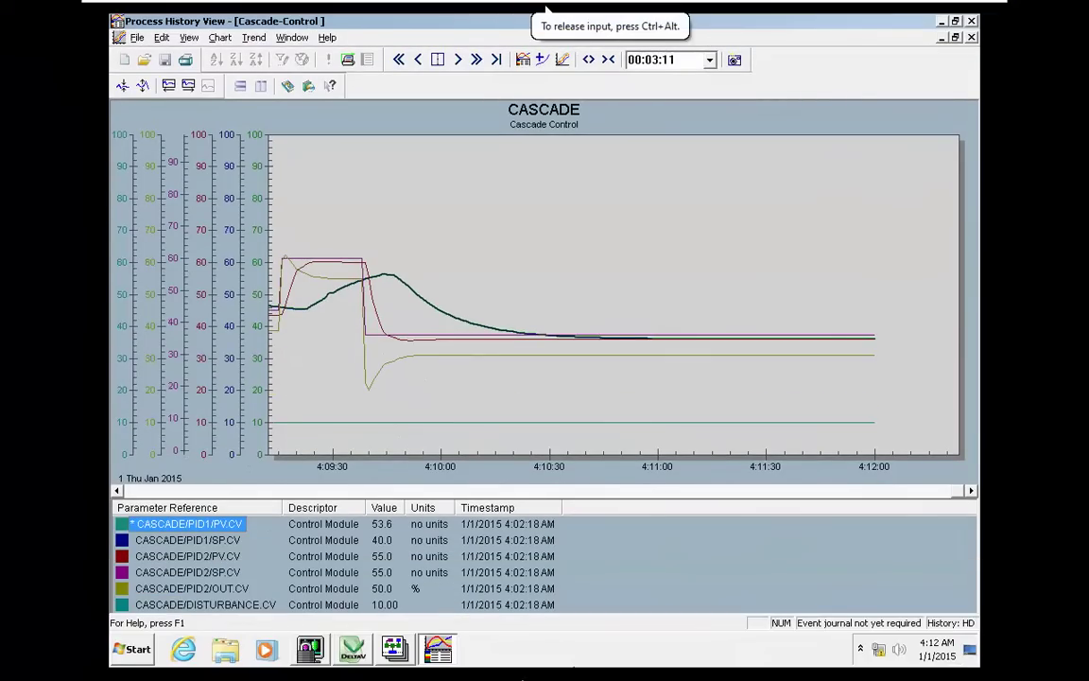
{"action": "key", "text": "alt+Tab"}
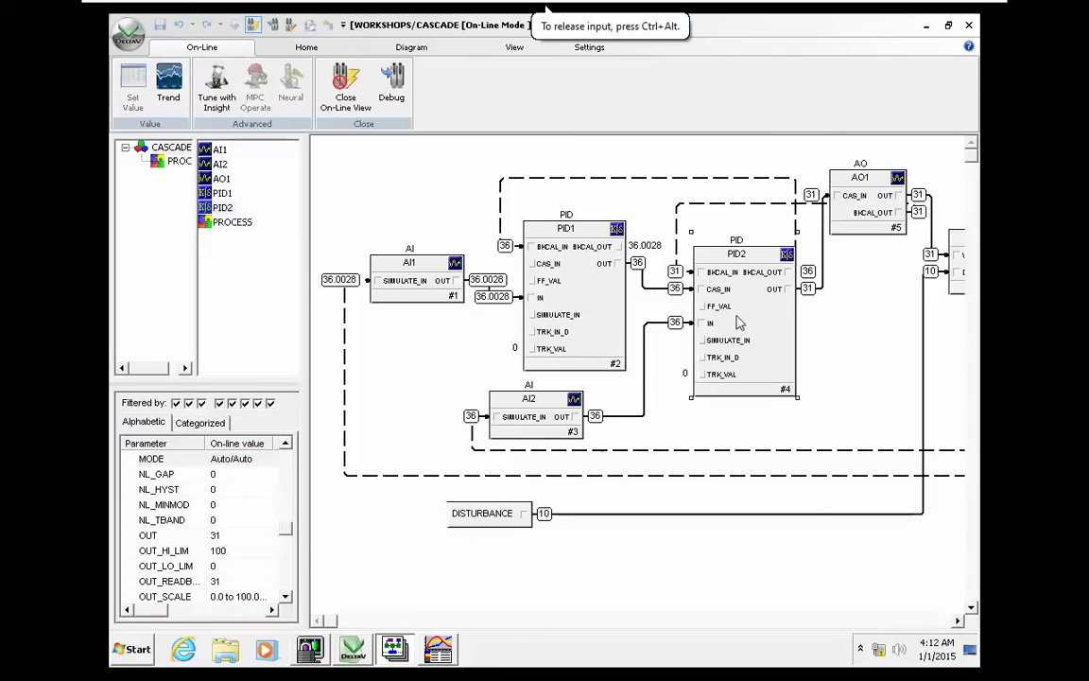
{"action": "left_click", "coordinate": [165, 503]}
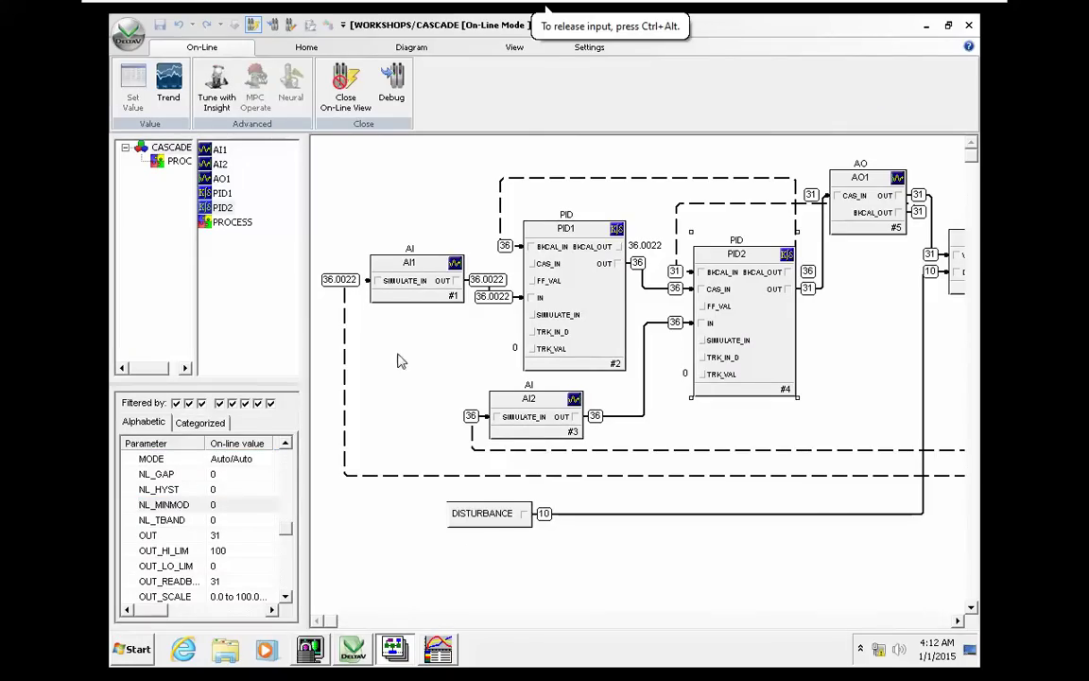
Step: Set PID2's MODE to Cascade for both normal and target modes
{"action": "double_click", "coordinate": [232, 458]}
{"action": "left_click", "coordinate": [484, 497]}
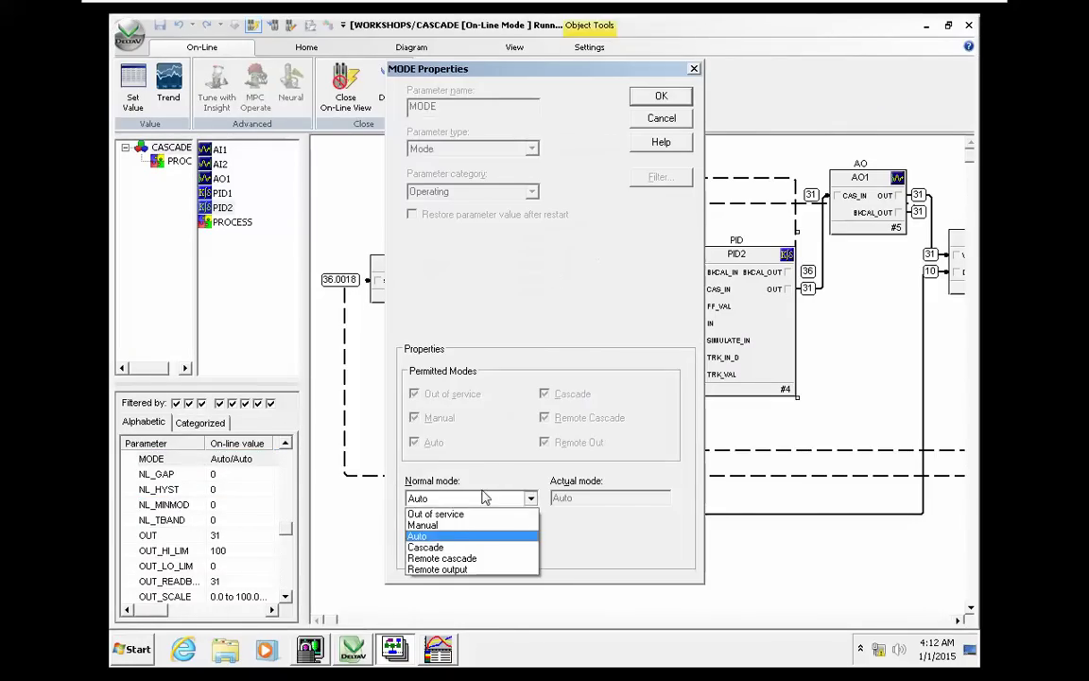
{"action": "left_click", "coordinate": [471, 548]}
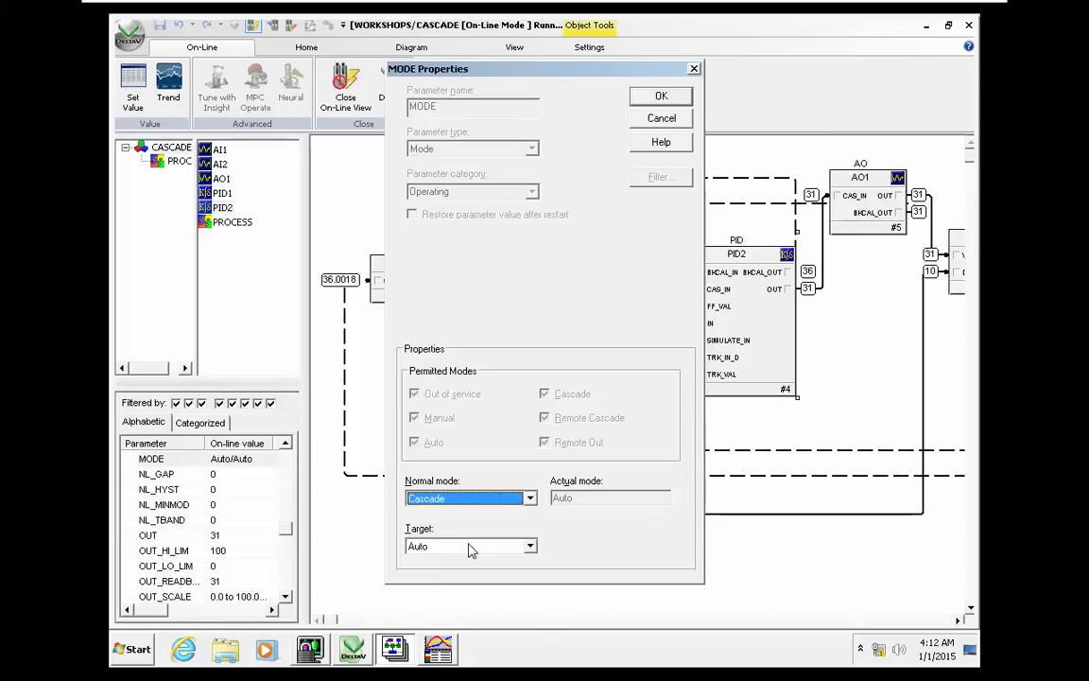
{"action": "left_click", "coordinate": [471, 549]}
{"action": "left_click", "coordinate": [473, 595]}
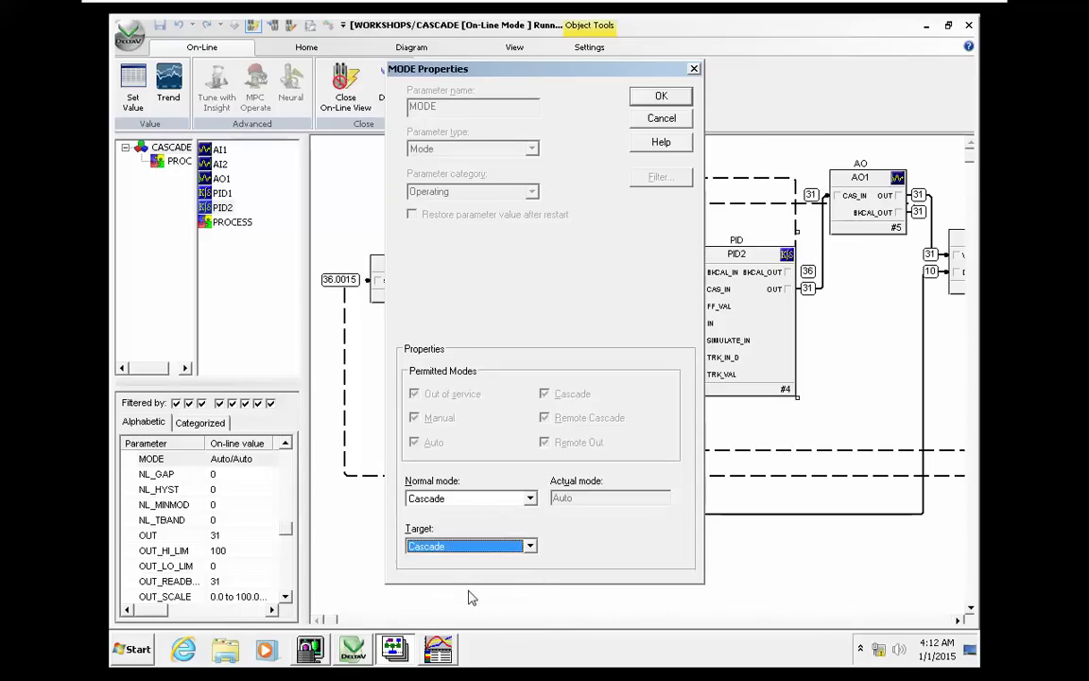
{"action": "left_click", "coordinate": [661, 95]}
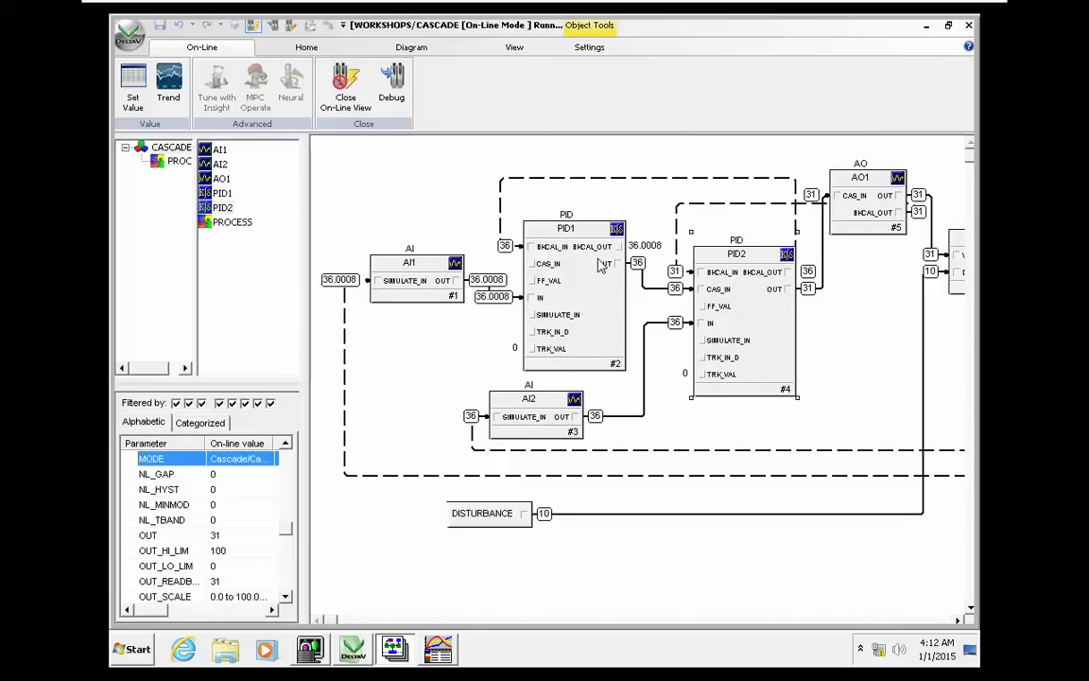
Step: Change manual PID1's output OUT from 36 to 60
{"action": "left_click", "coordinate": [597, 264]}
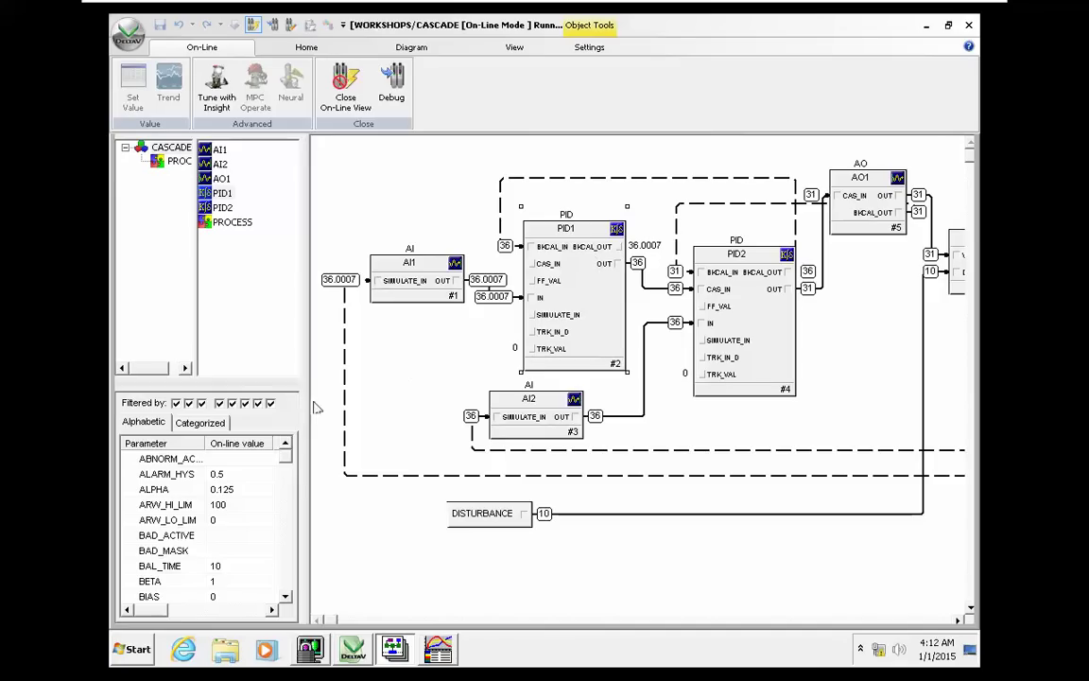
{"action": "left_click", "coordinate": [185, 475]}
{"action": "scroll", "coordinate": [189, 481], "scroll_direction": "down", "scroll_amount": 10}
{"action": "left_click", "coordinate": [230, 460]}
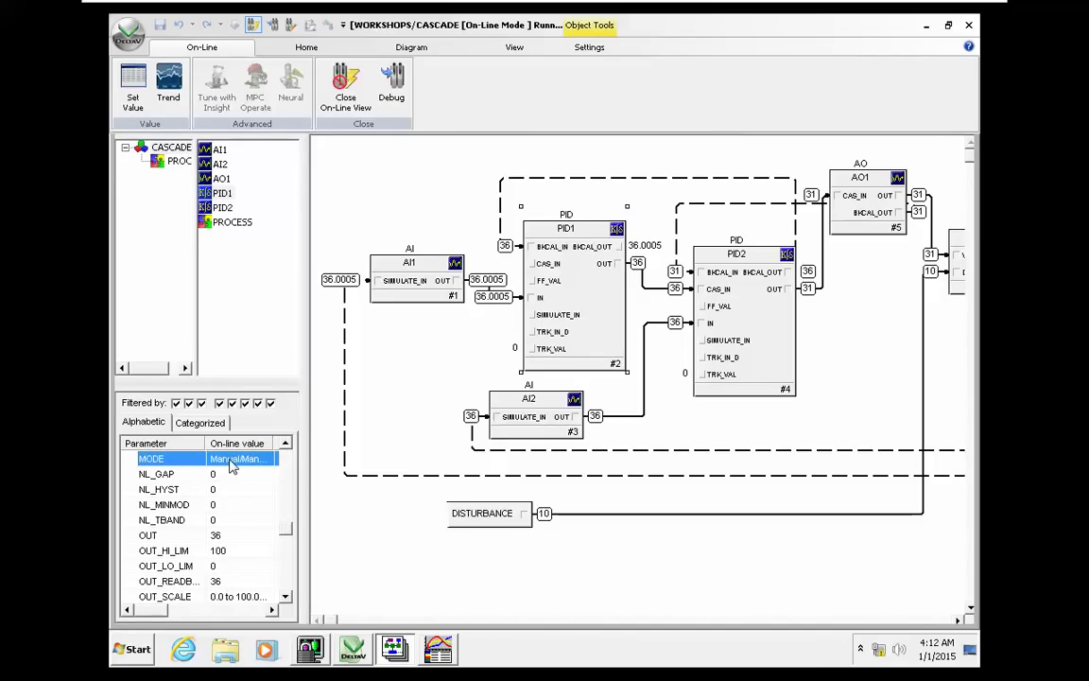
{"action": "double_click", "coordinate": [227, 537]}
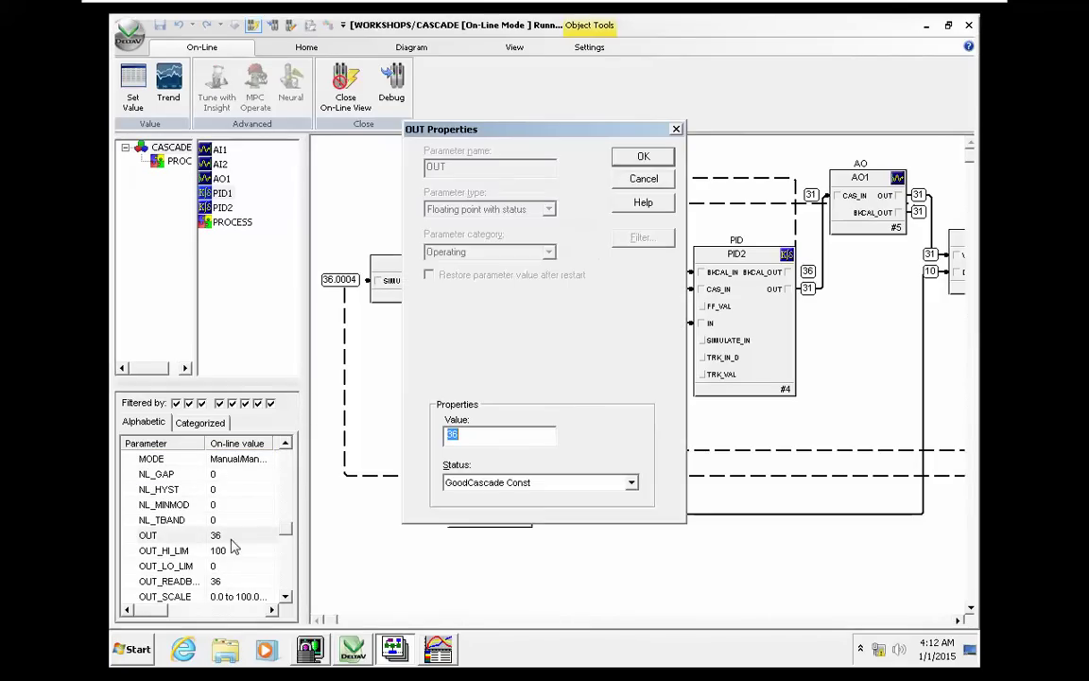
{"action": "type", "text": "60"}
{"action": "key", "text": "Return"}
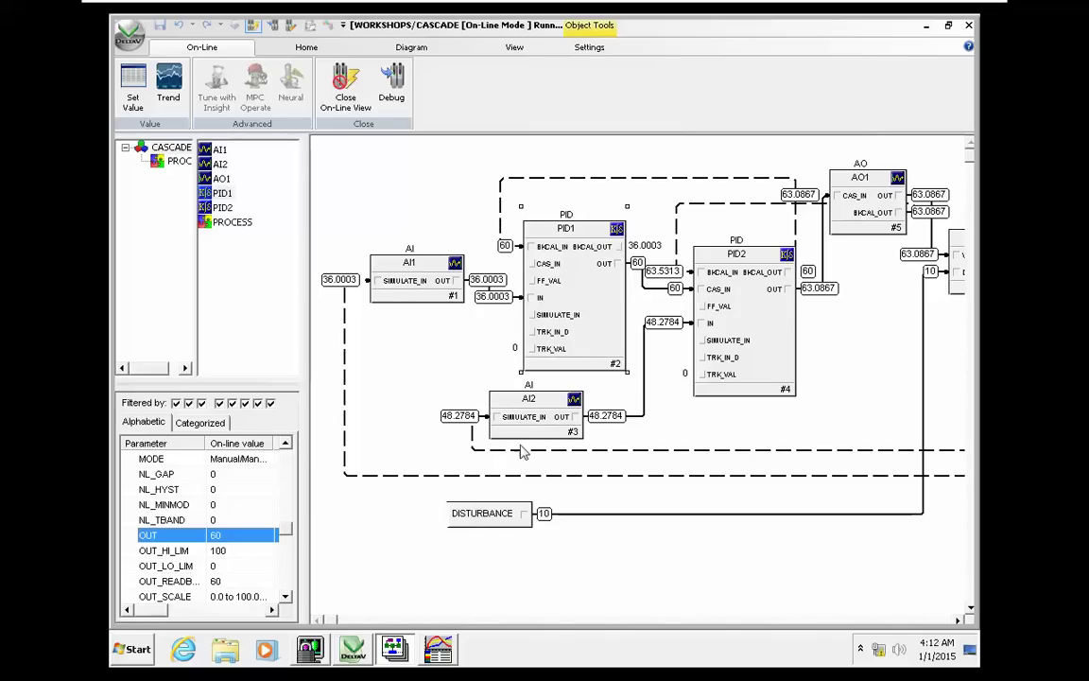
Step: Check that PID2's SP follows, then bring up the Process History trend
{"action": "left_click", "coordinate": [665, 321]}
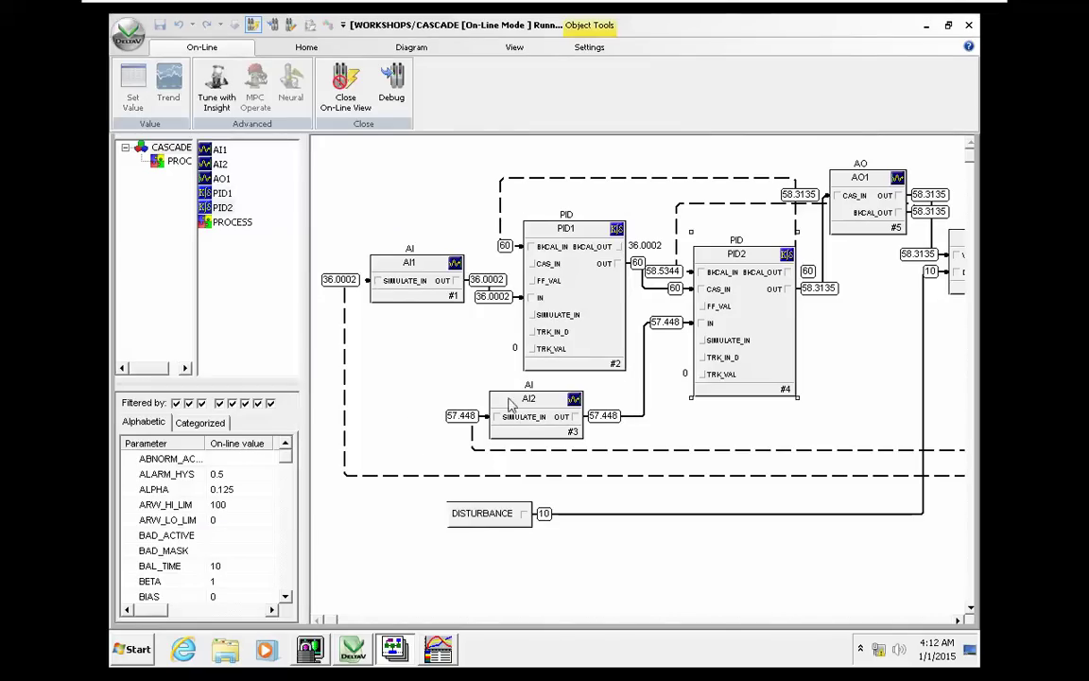
{"action": "left_click", "coordinate": [231, 505]}
{"action": "key", "text": "s"}
{"action": "key", "text": "Down"}
{"action": "key", "text": "Down"}
{"action": "key", "text": "Down"}
{"action": "key", "text": "Down"}
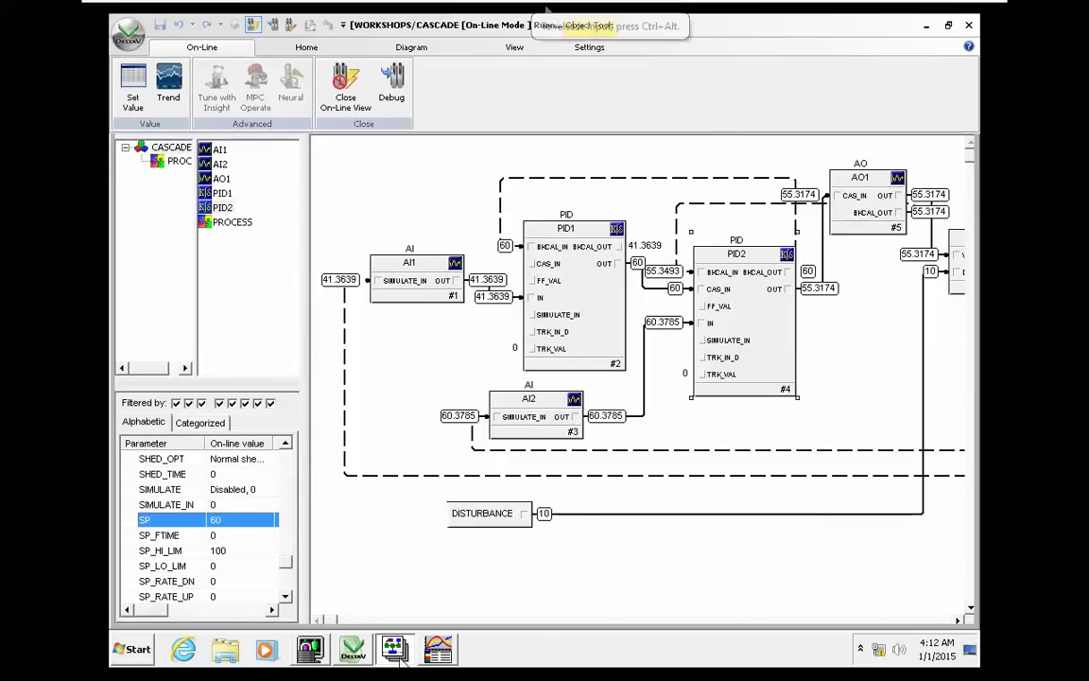
{"action": "left_click", "coordinate": [438, 651]}
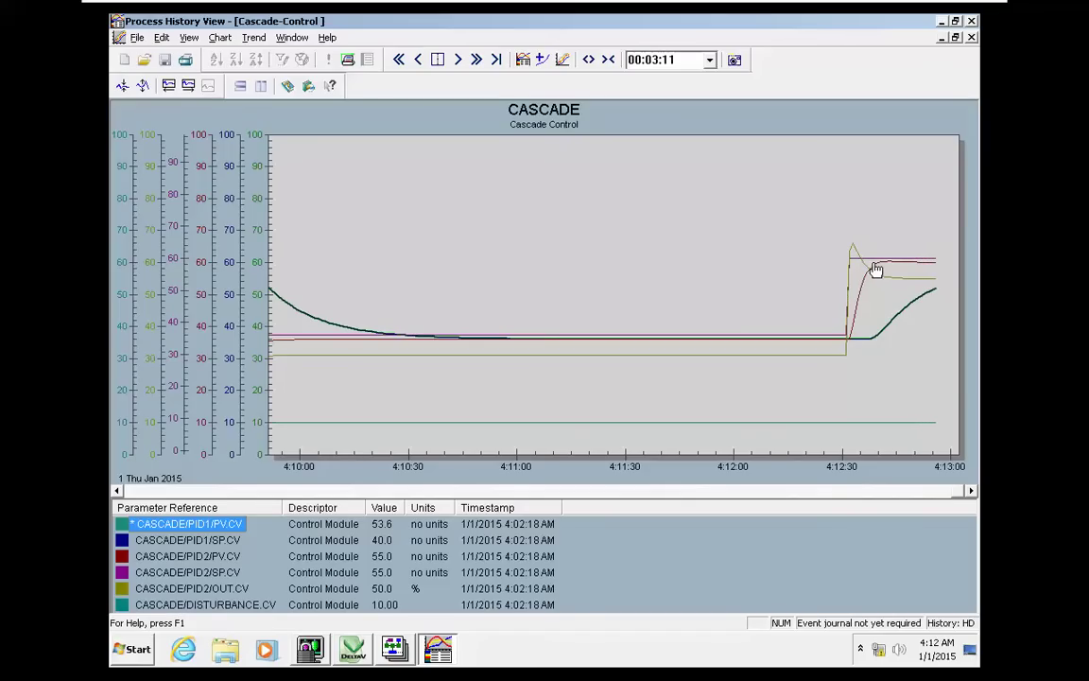
Step: Place the time cursor at 4:12:41 and highlight the PID2 PV, OUT, SP and PID1 PV trends
{"action": "left_click", "coordinate": [882, 269]}
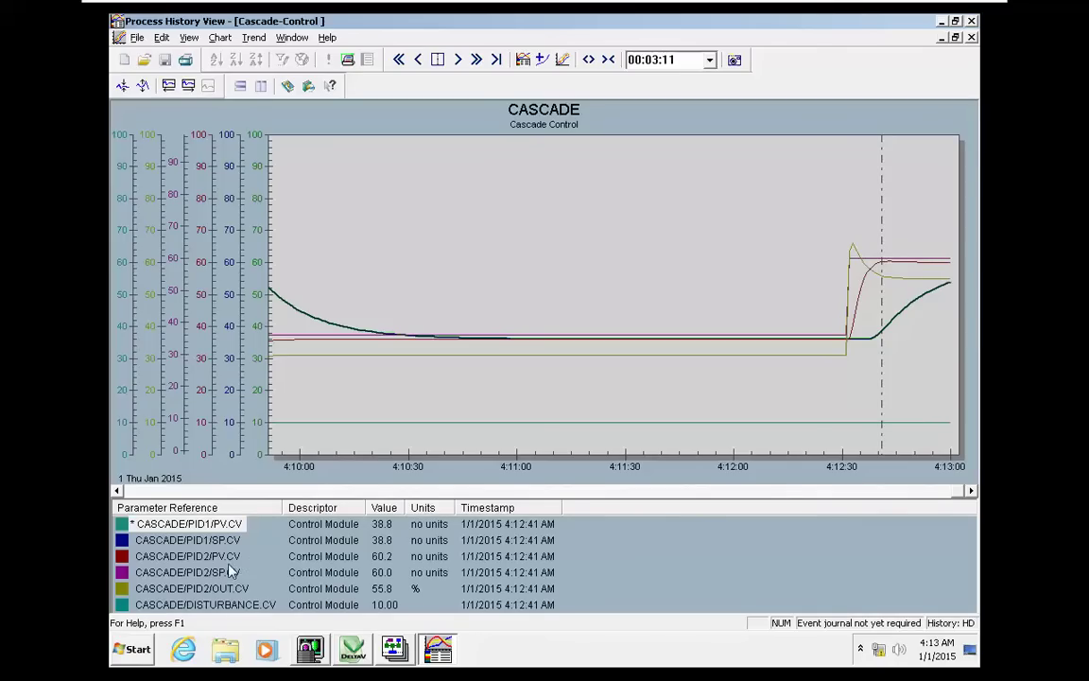
{"action": "left_click", "coordinate": [225, 558]}
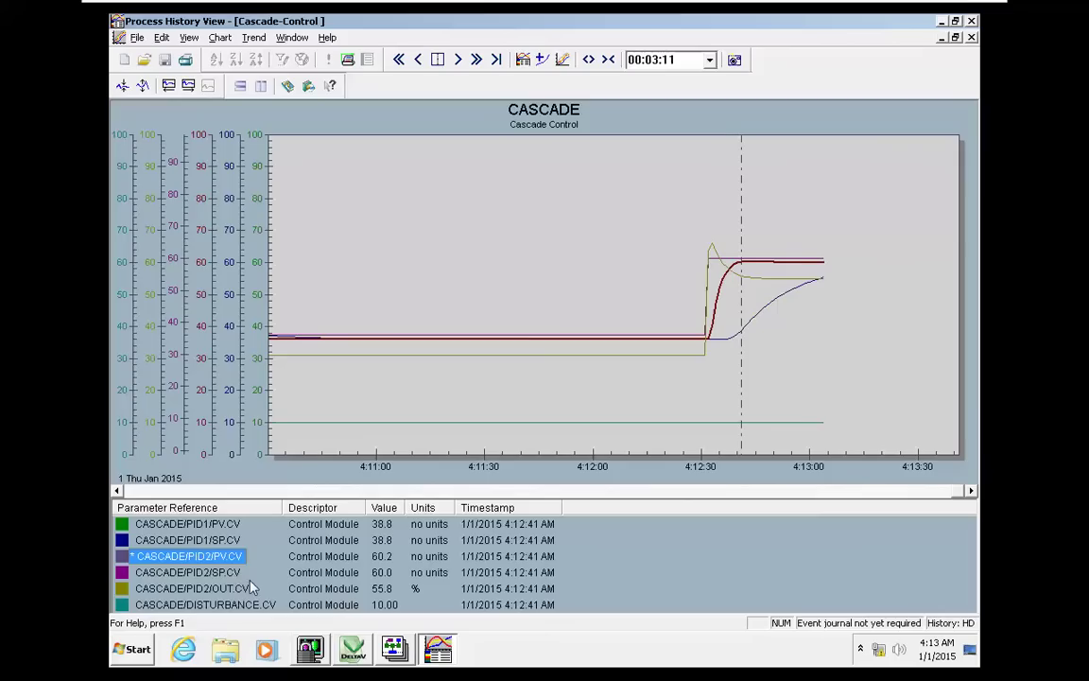
{"action": "left_click", "coordinate": [241, 589]}
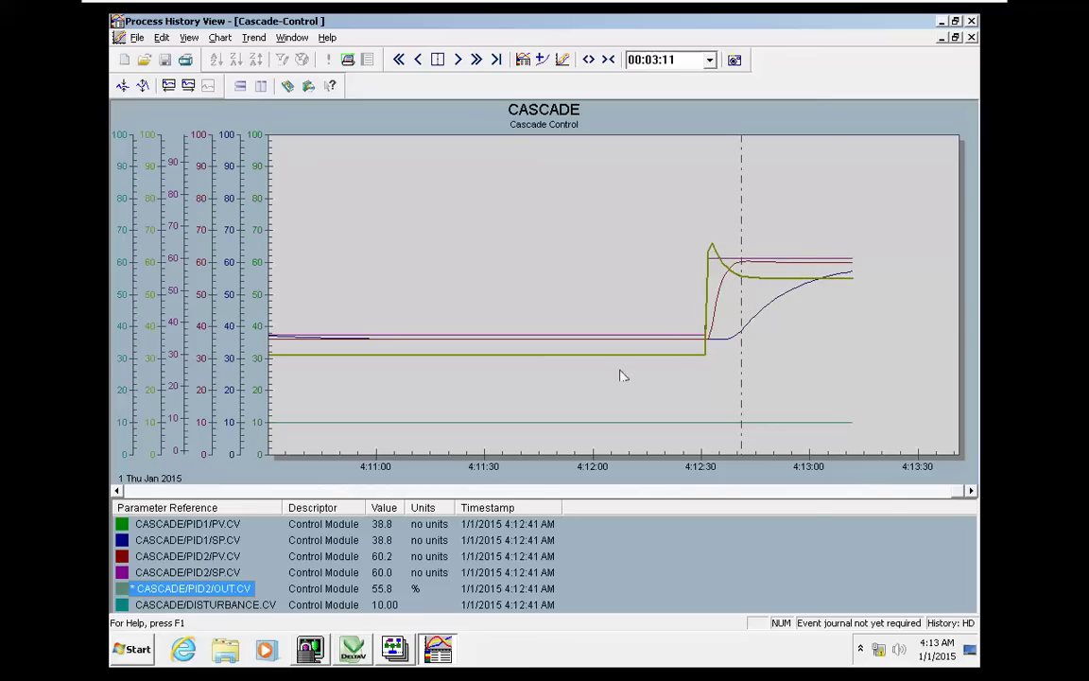
{"action": "left_click", "coordinate": [224, 557]}
{"action": "left_click", "coordinate": [233, 574]}
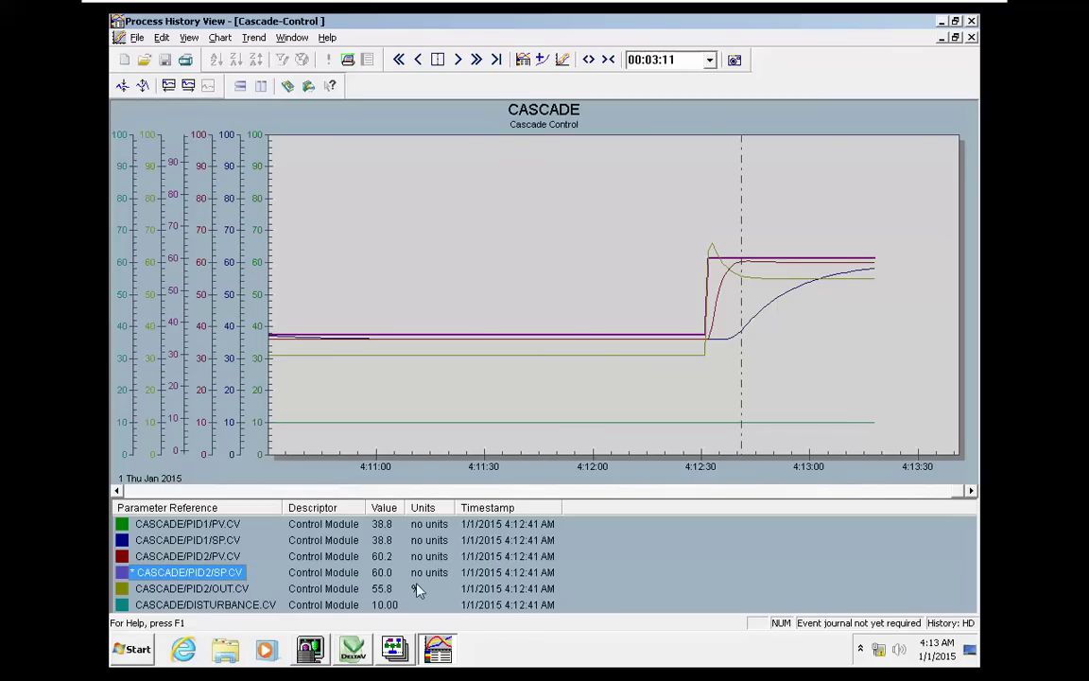
{"action": "left_click", "coordinate": [210, 525]}
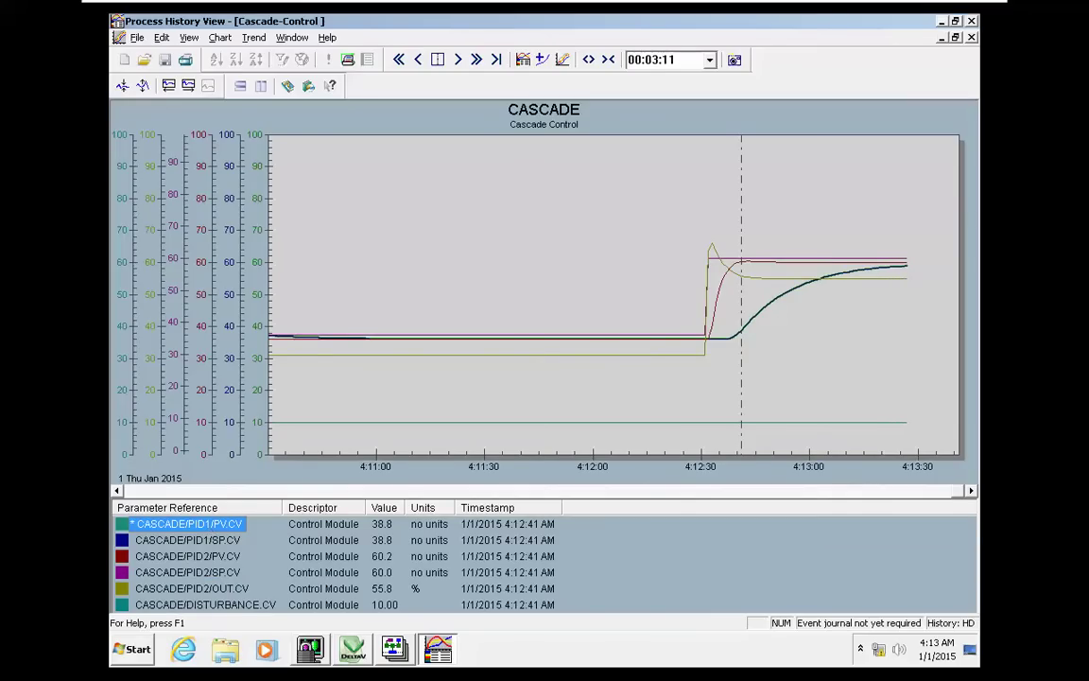
{"action": "mouse_move", "coordinate": [546, 29]}
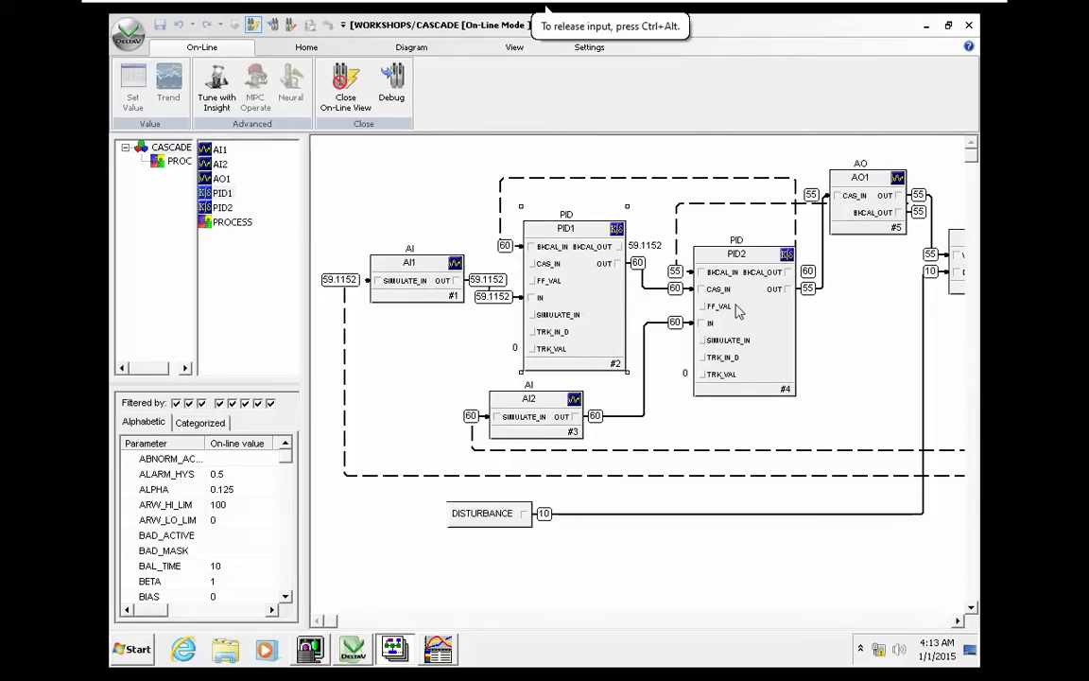
Step: Lower PID1's output OUT from 60 to 30
{"action": "left_click", "coordinate": [738, 312]}
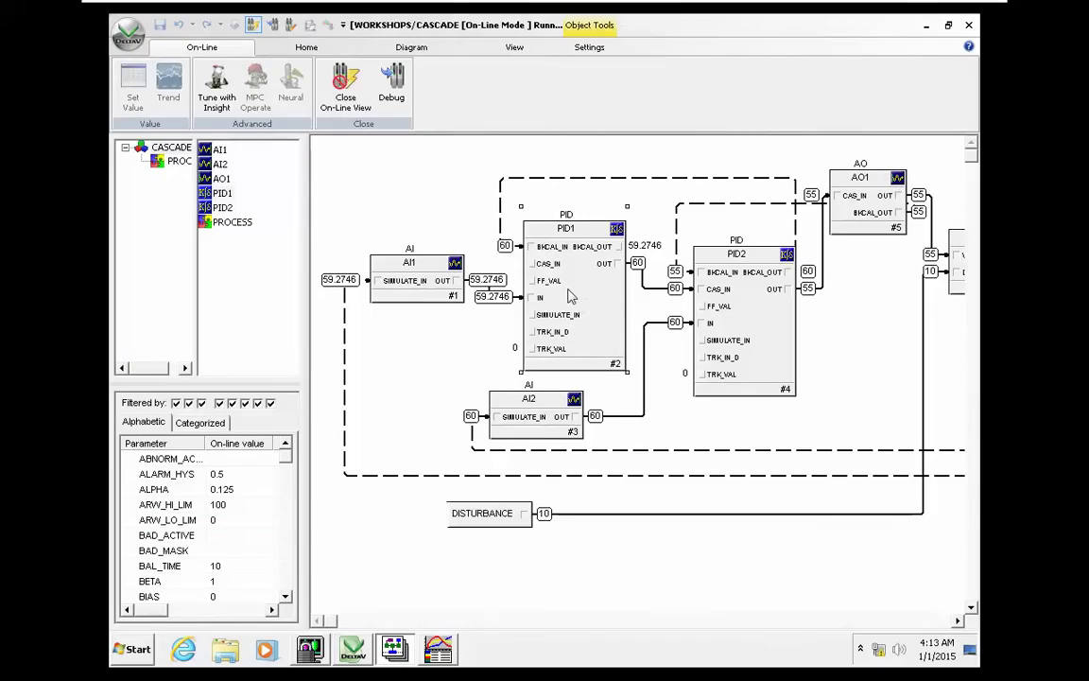
{"action": "left_click", "coordinate": [211, 505]}
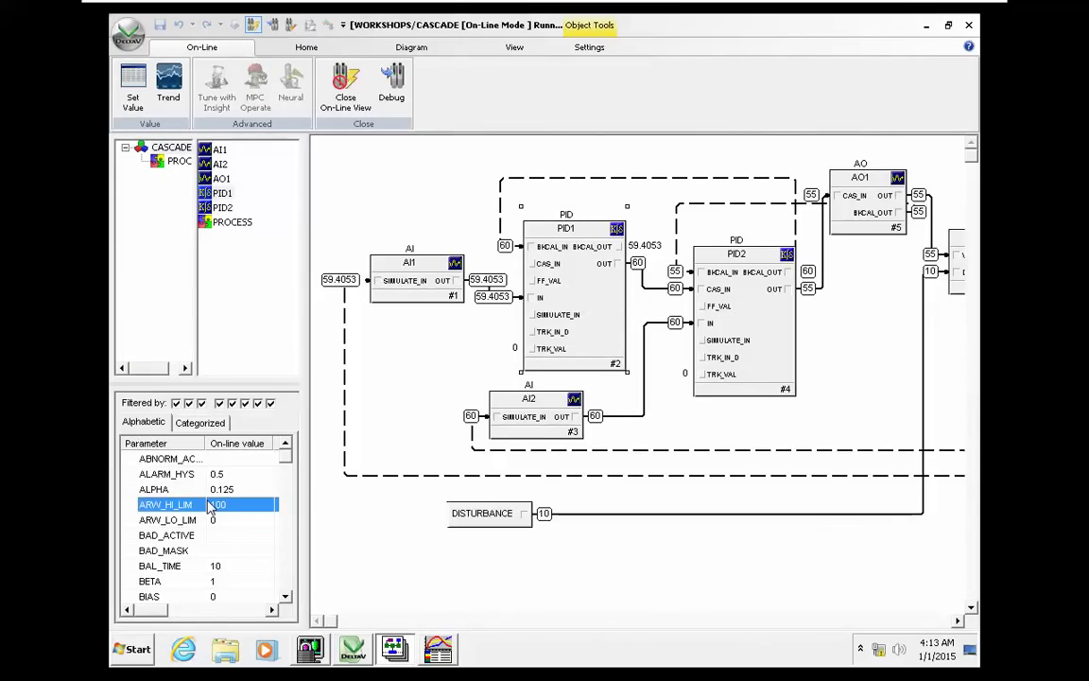
{"action": "key", "text": "o"}
{"action": "double_click", "coordinate": [227, 461]}
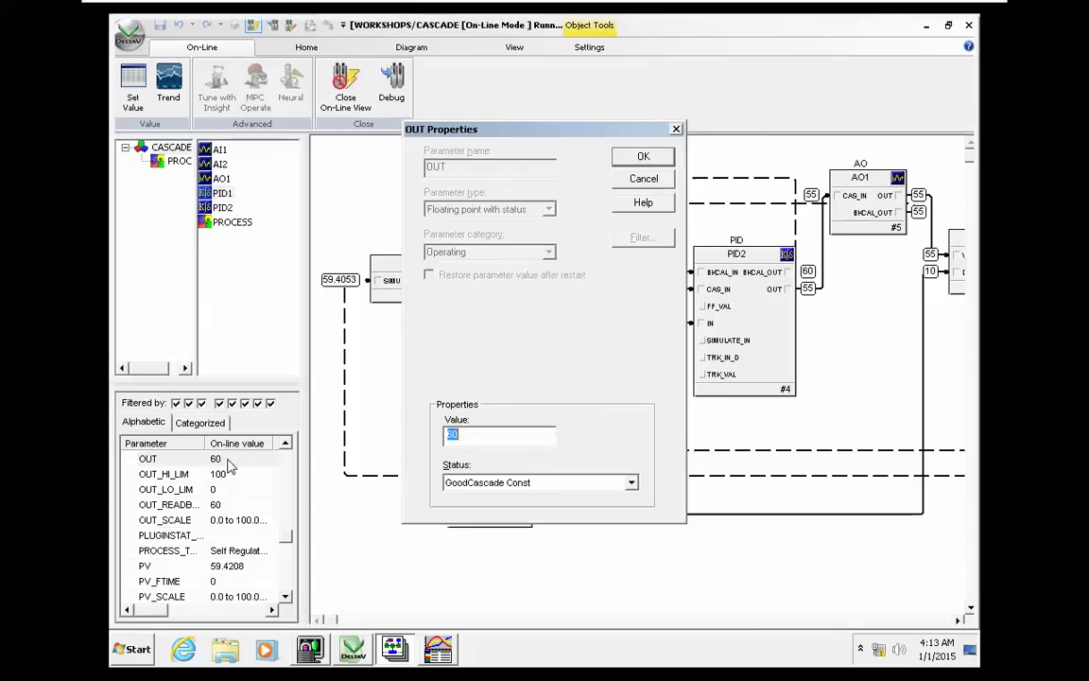
{"action": "type", "text": "3"}
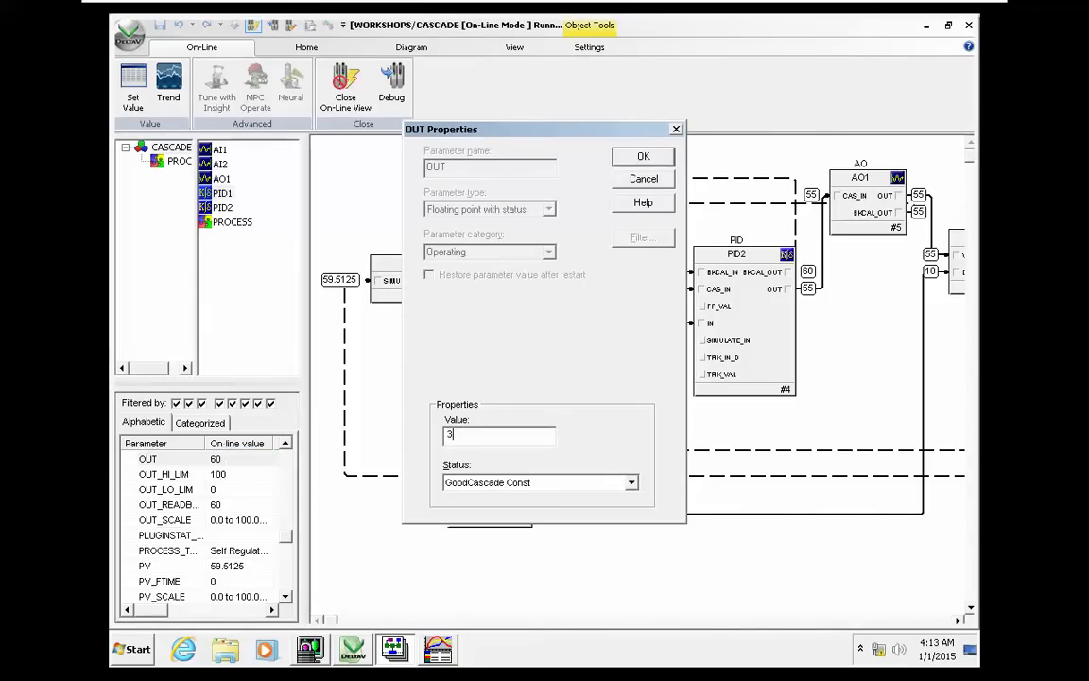
{"action": "key", "text": "Return"}
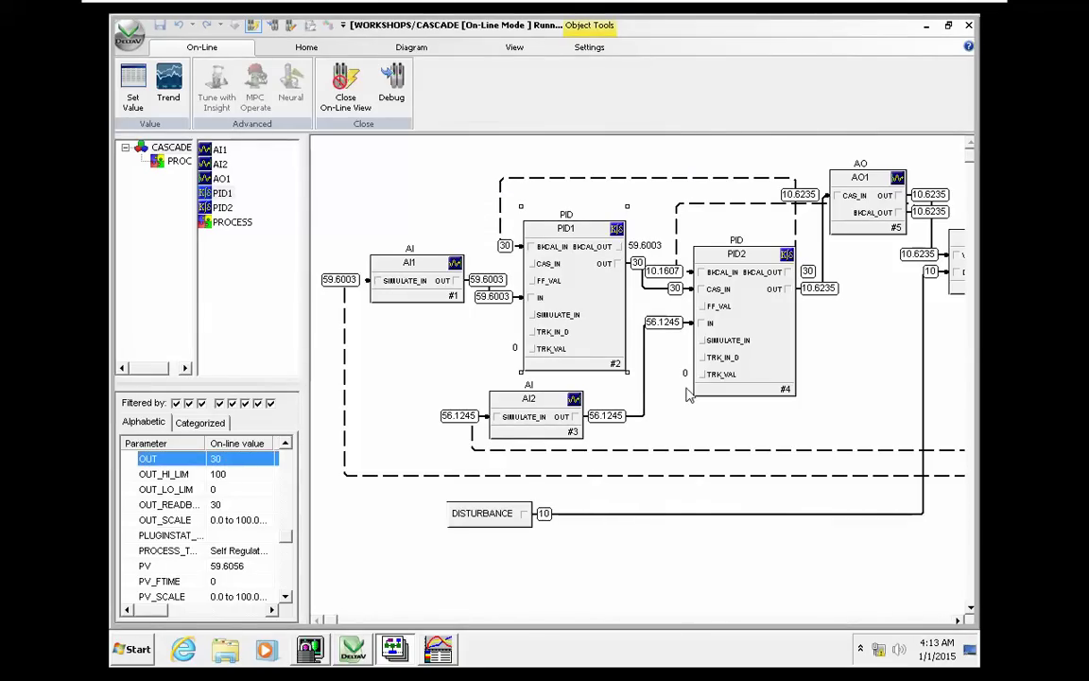
Step: Check that PID2's setpoint SP has followed to 30
{"action": "left_click", "coordinate": [747, 364]}
{"action": "left_click", "coordinate": [151, 504]}
{"action": "key", "text": "s"}
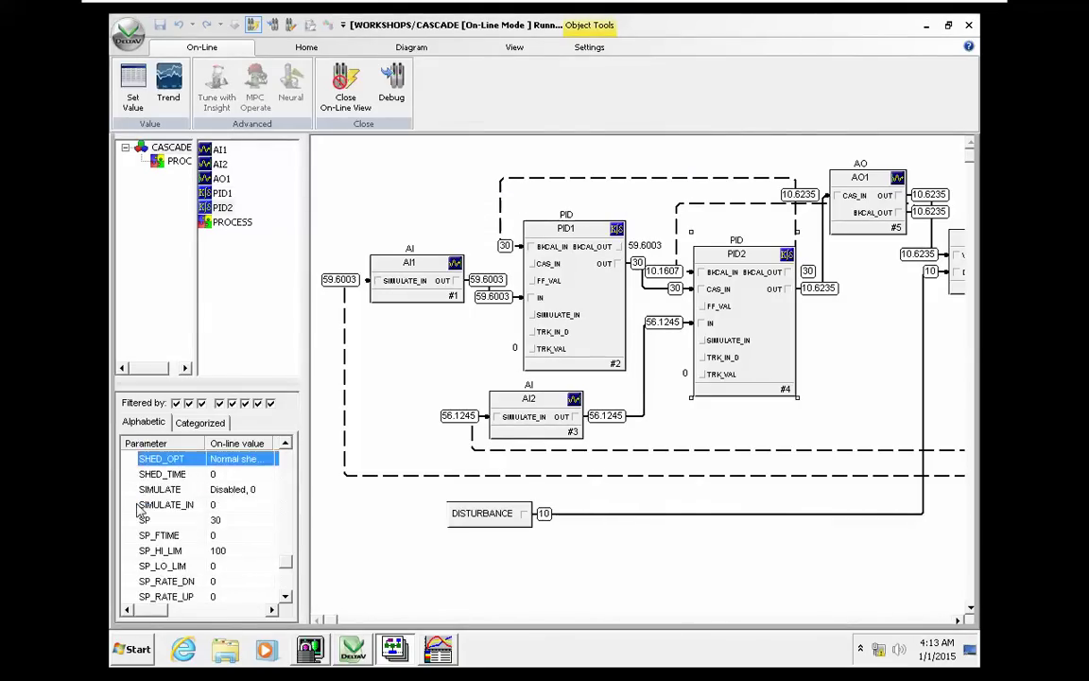
{"action": "left_click", "coordinate": [225, 521]}
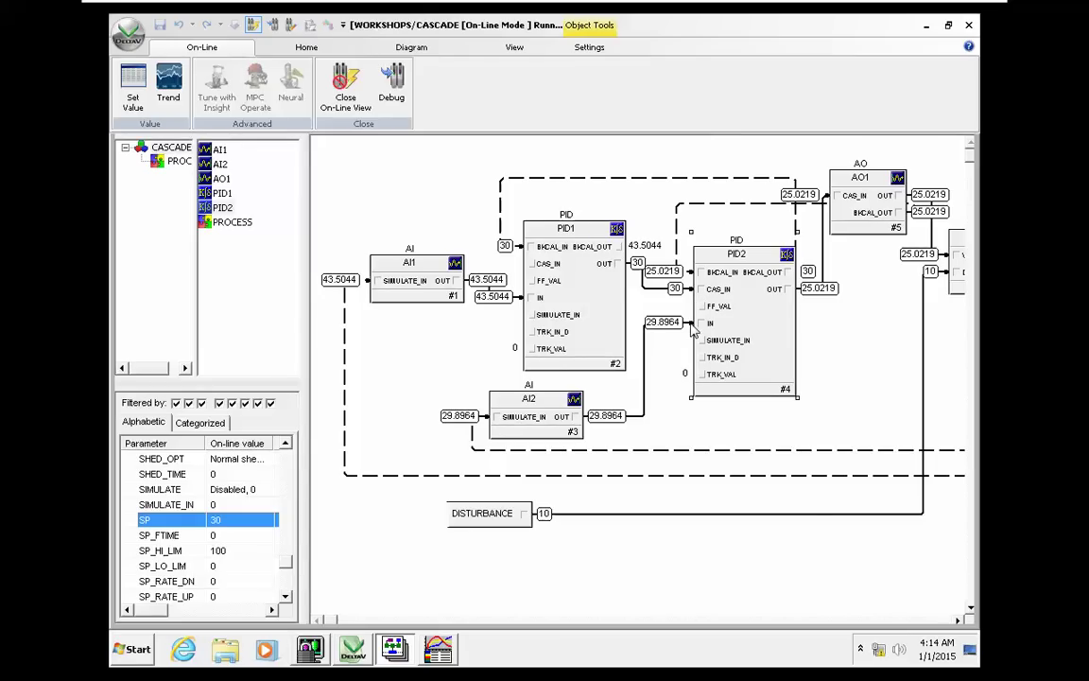
Step: Exit the virtual machine's full-screen view and switch back to final.docx
{"action": "mouse_move", "coordinate": [804, 4]}
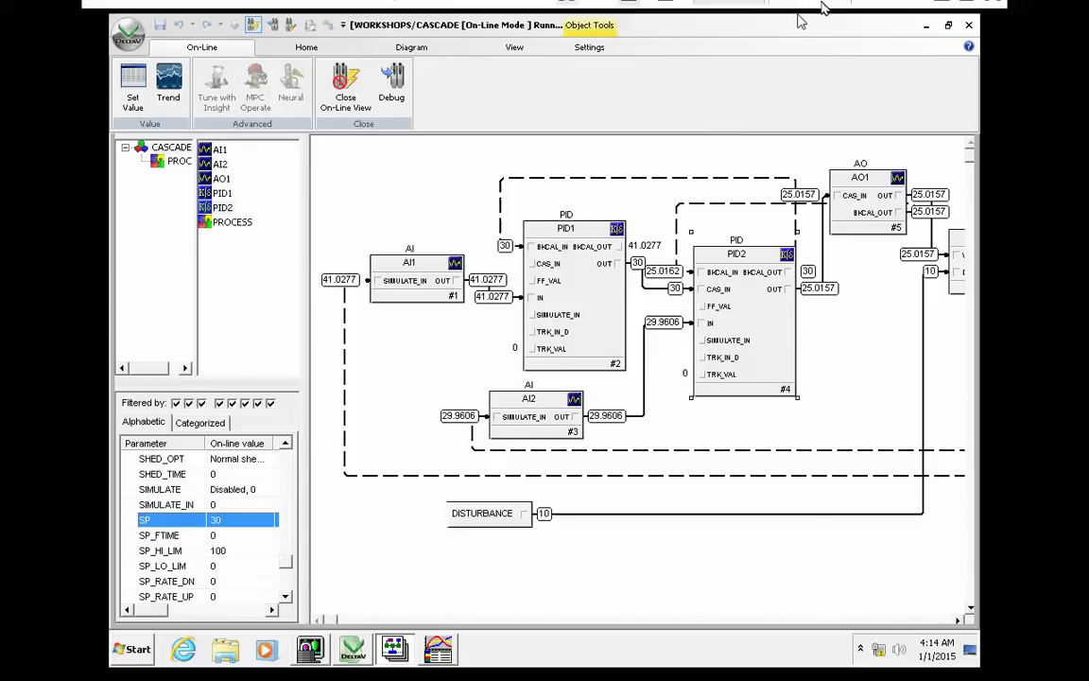
{"action": "left_click", "coordinate": [967, 13]}
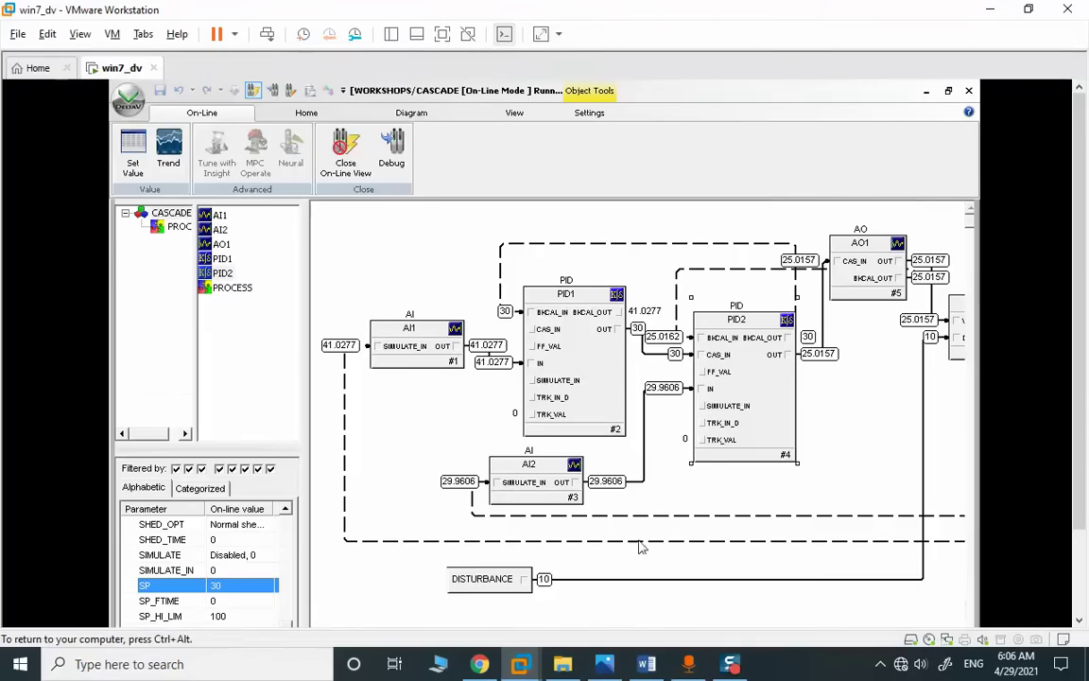
{"action": "key", "text": "alt+Tab"}
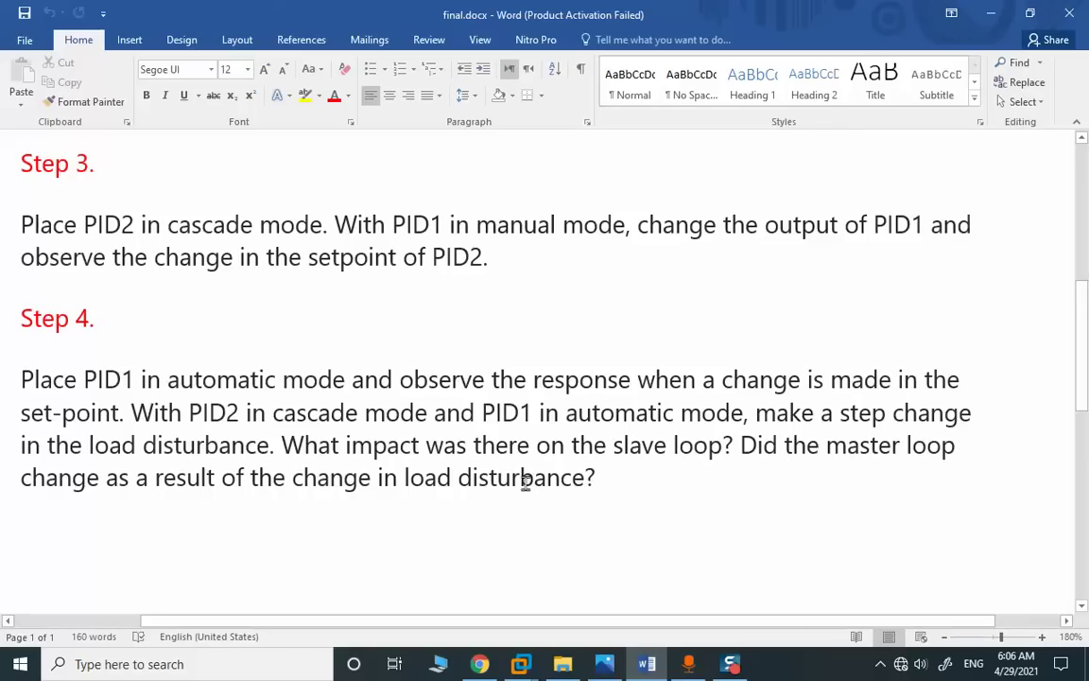
Step: Return to the full-screen virtual machine and confirm PID2's MODE is Cascade
{"action": "mouse_move", "coordinate": [520, 664]}
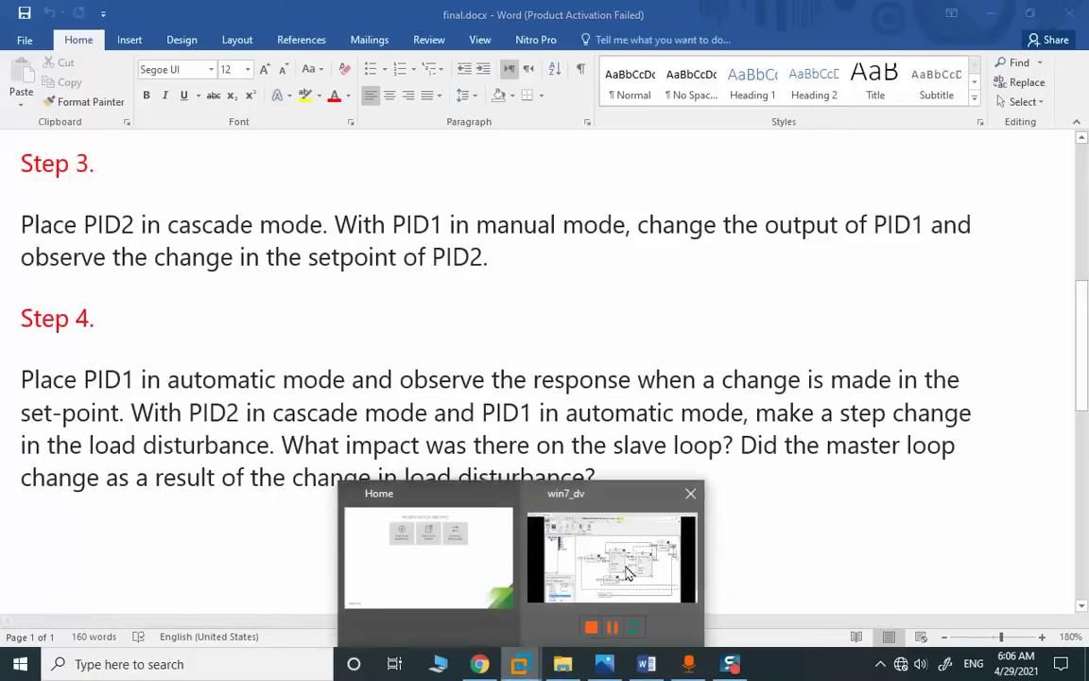
{"action": "left_click", "coordinate": [605, 558]}
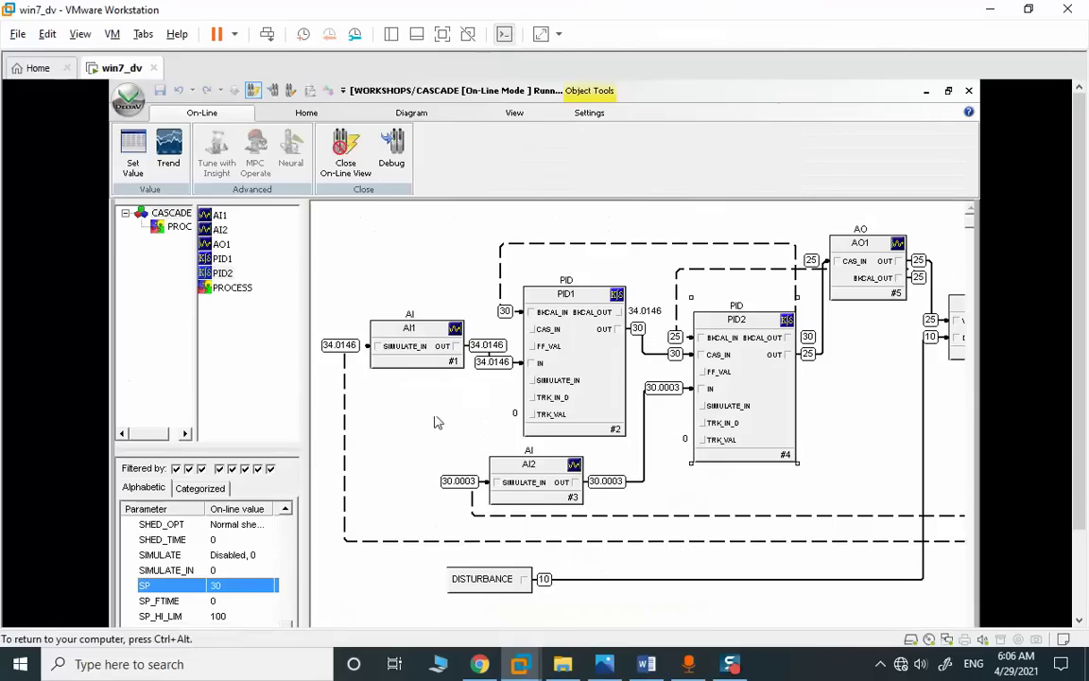
{"action": "left_click", "coordinate": [442, 34]}
{"action": "left_click", "coordinate": [160, 473]}
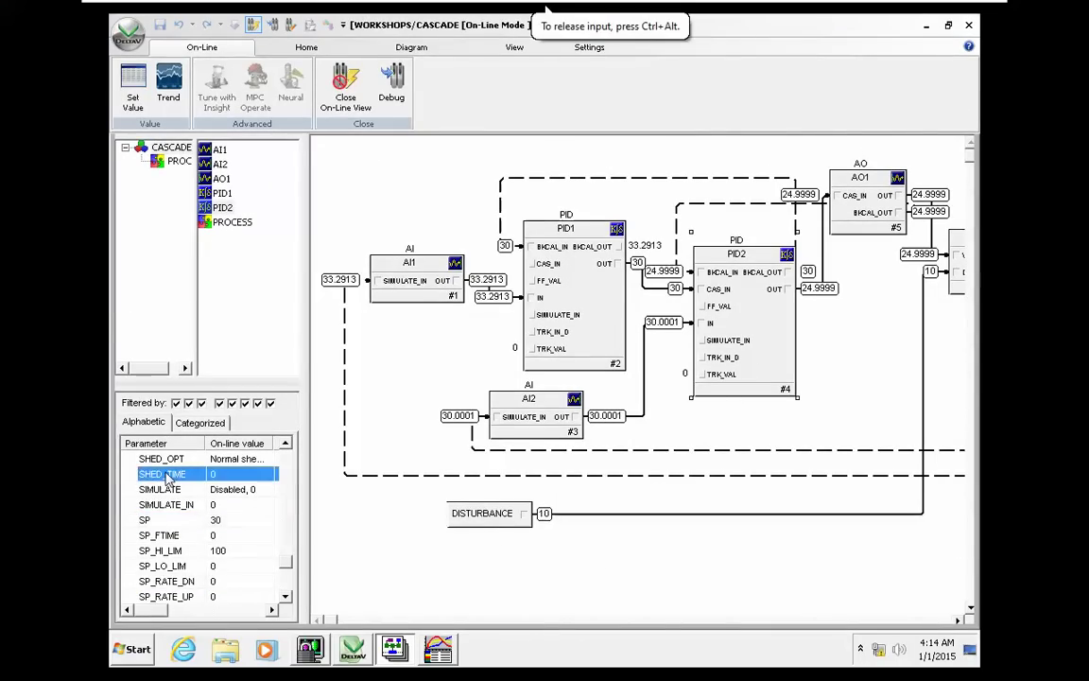
{"action": "key", "text": "m"}
Step: Set PID1's MODE to Auto for both normal and target modes
{"action": "left_click", "coordinate": [527, 312]}
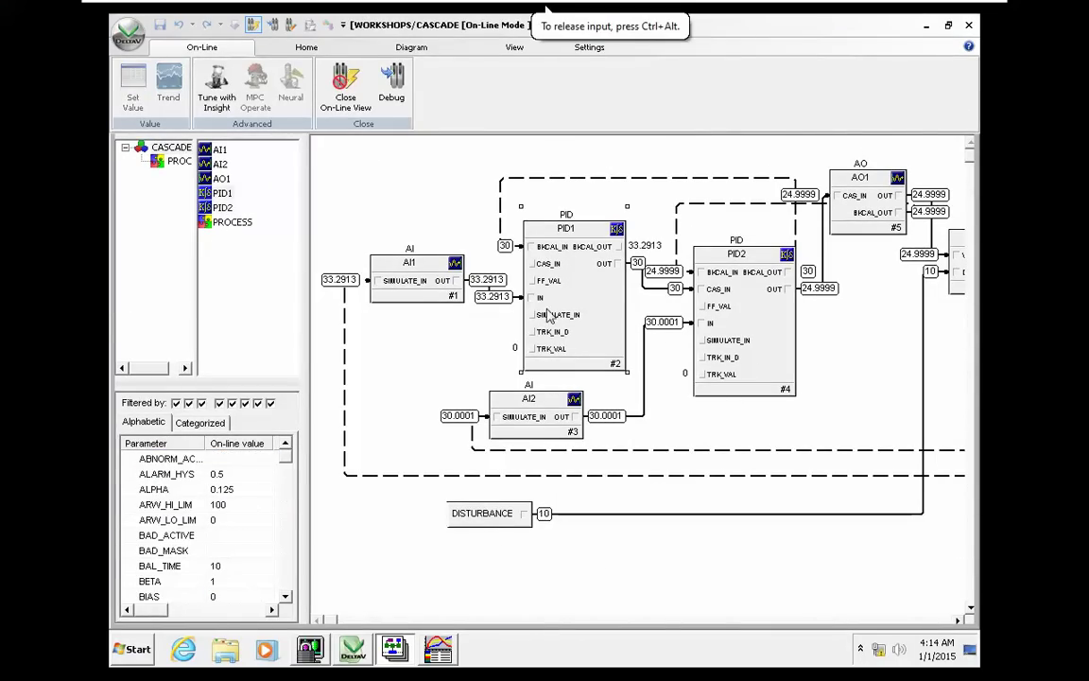
{"action": "left_click", "coordinate": [174, 474]}
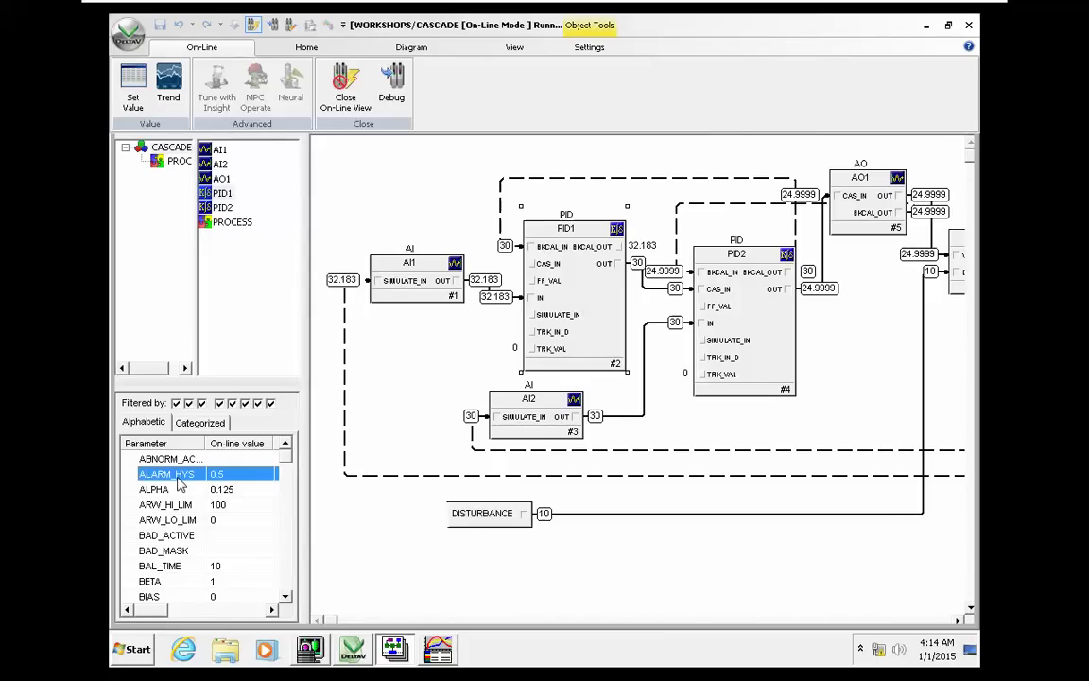
{"action": "key", "text": "m"}
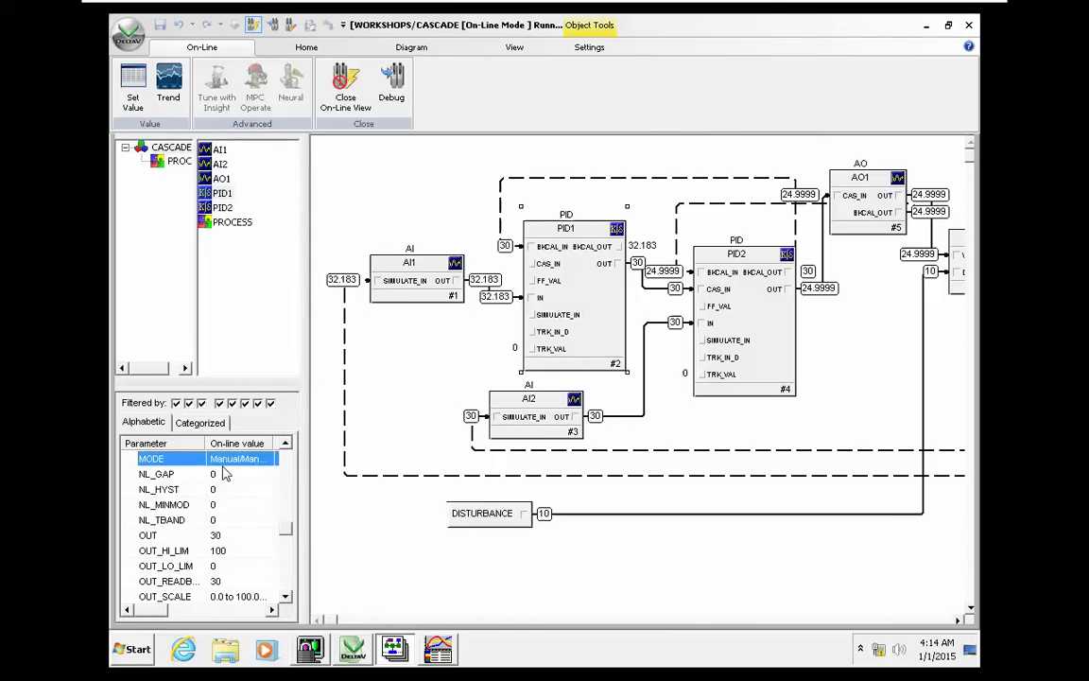
{"action": "key", "text": "Return"}
{"action": "left_click", "coordinate": [439, 502]}
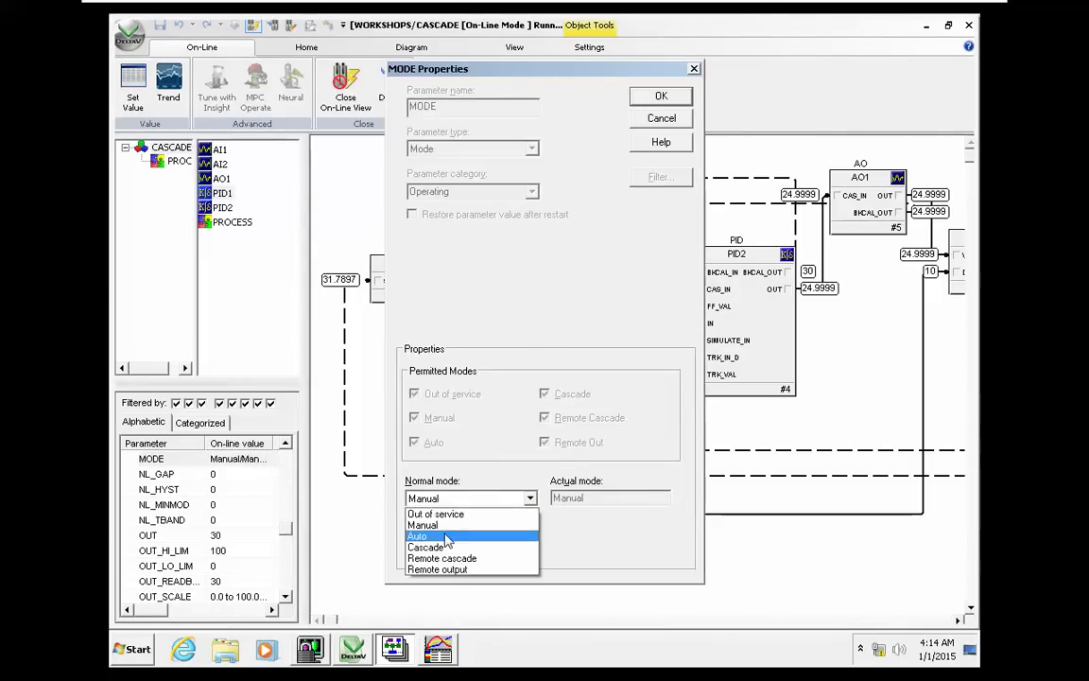
{"action": "left_click", "coordinate": [435, 537]}
{"action": "left_click", "coordinate": [453, 548]}
{"action": "left_click", "coordinate": [421, 583]}
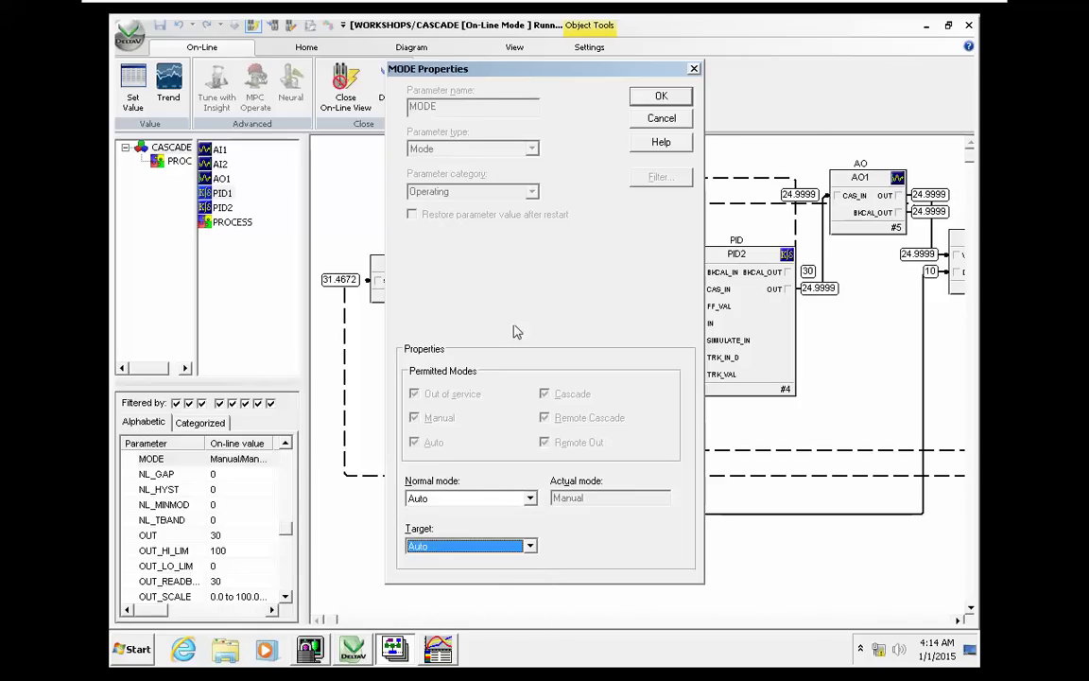
{"action": "left_click", "coordinate": [658, 102]}
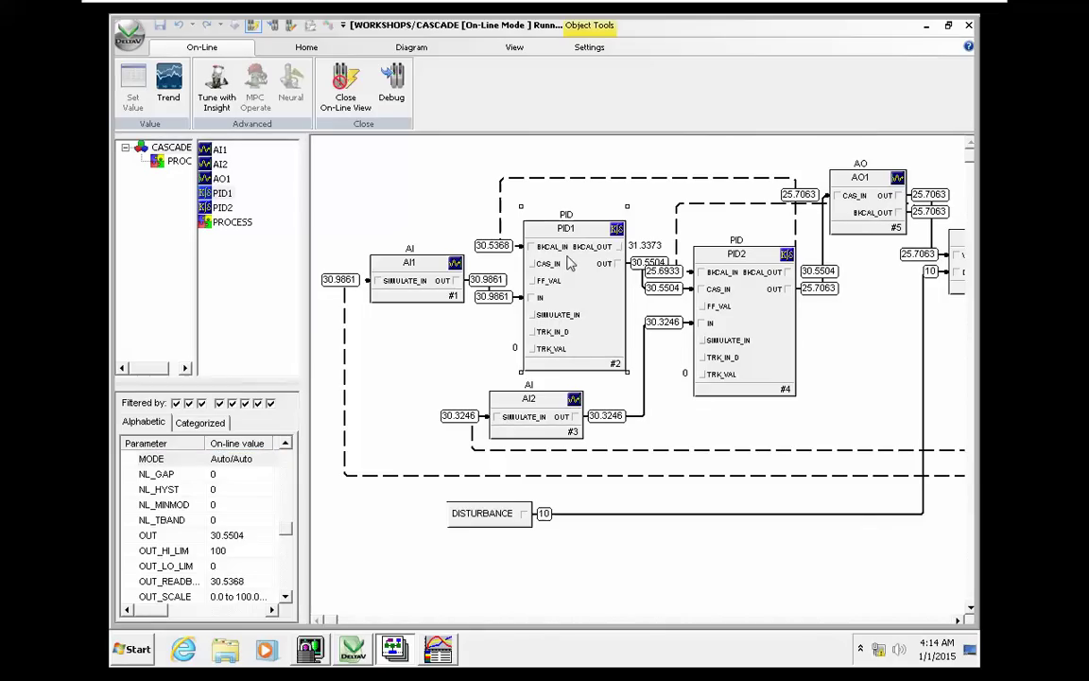
Step: Step PID1's setpoint SP up to 80 and bring up the Process History trends
{"action": "left_click", "coordinate": [224, 489]}
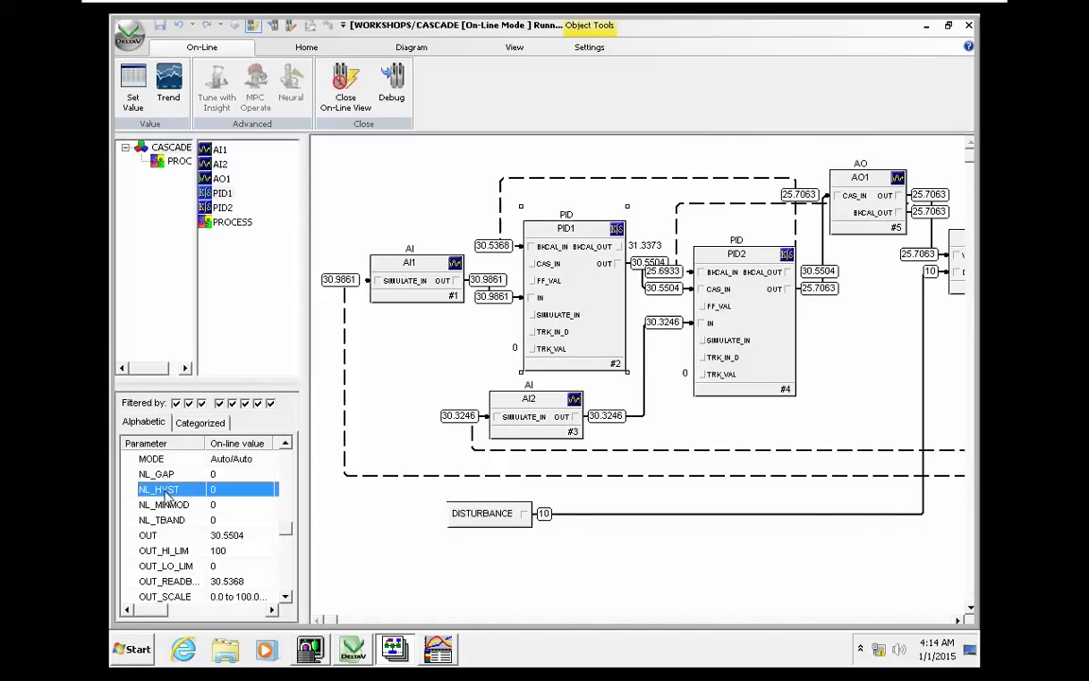
{"action": "key", "text": "s"}
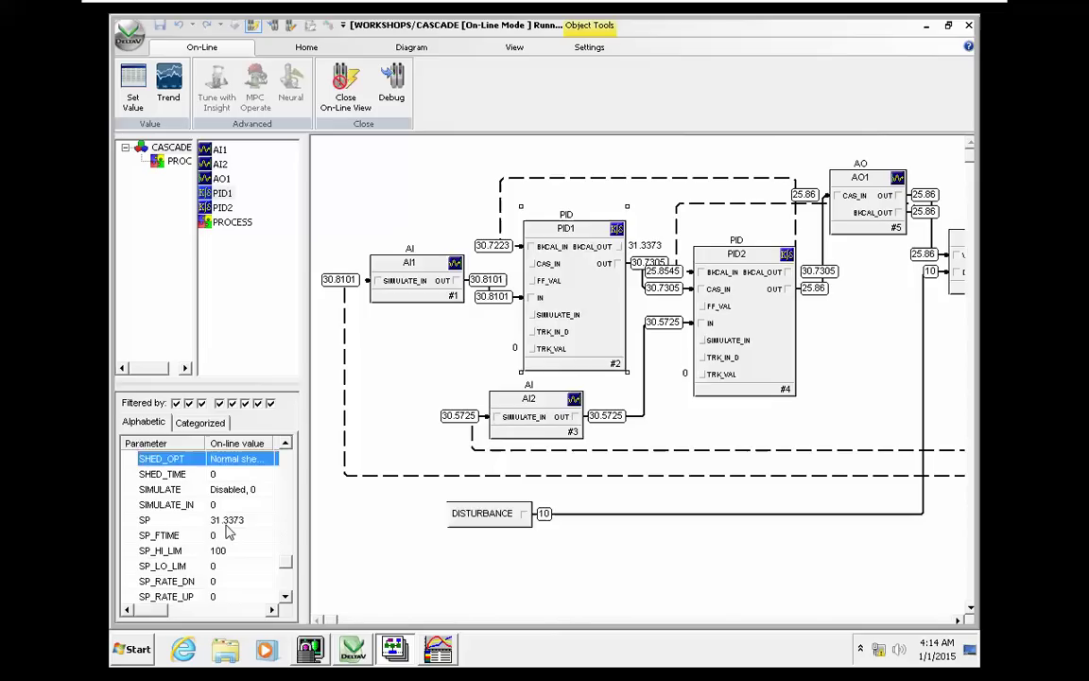
{"action": "double_click", "coordinate": [225, 520]}
{"action": "type", "text": "40"}
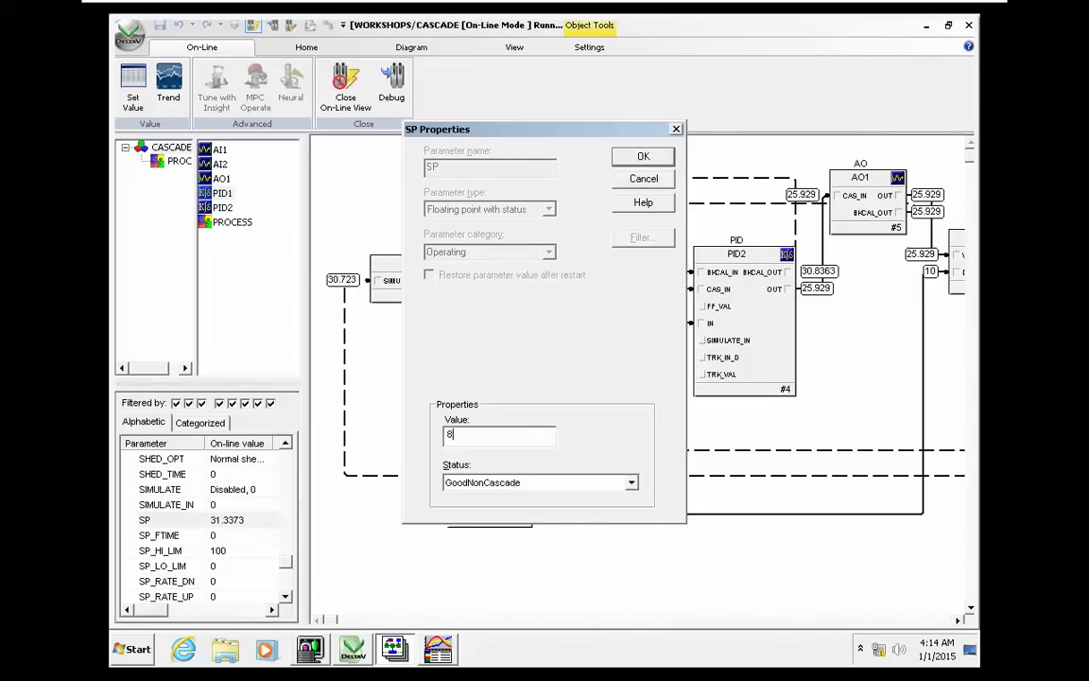
{"action": "key", "text": "Return"}
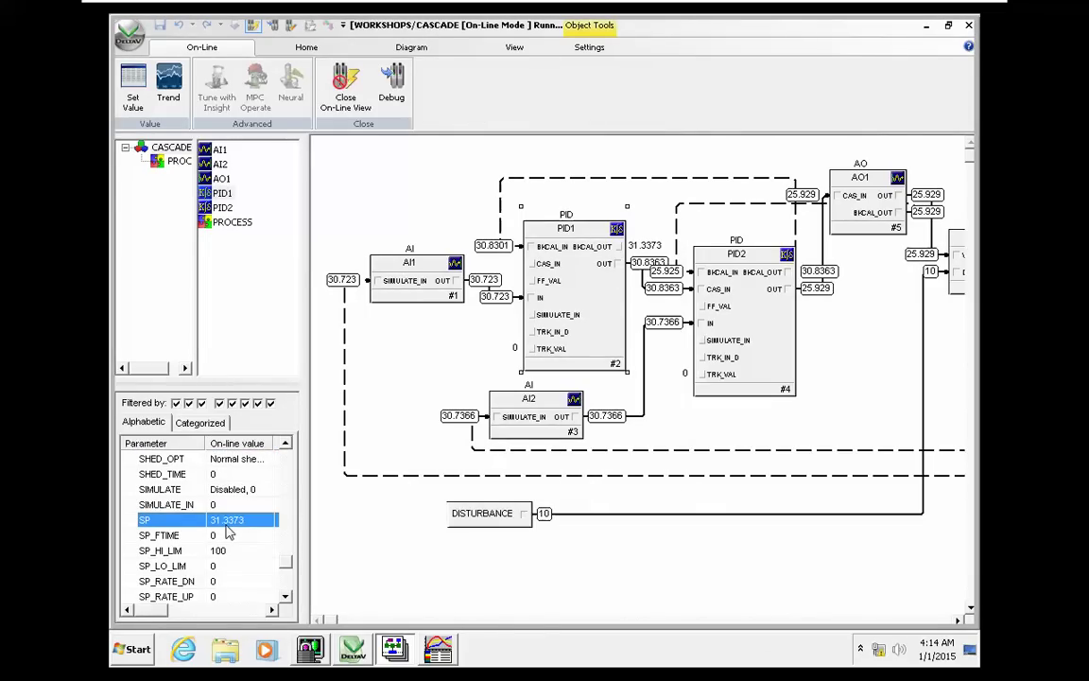
{"action": "left_click", "coordinate": [440, 659]}
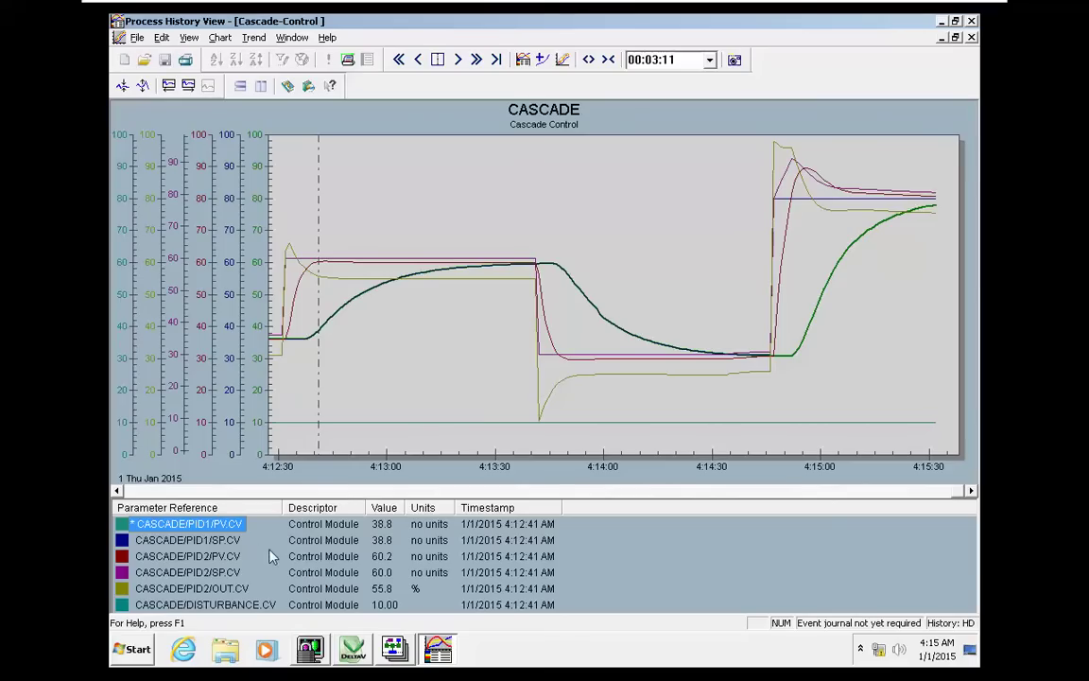
{"action": "left_click", "coordinate": [227, 572]}
{"action": "left_click", "coordinate": [215, 557]}
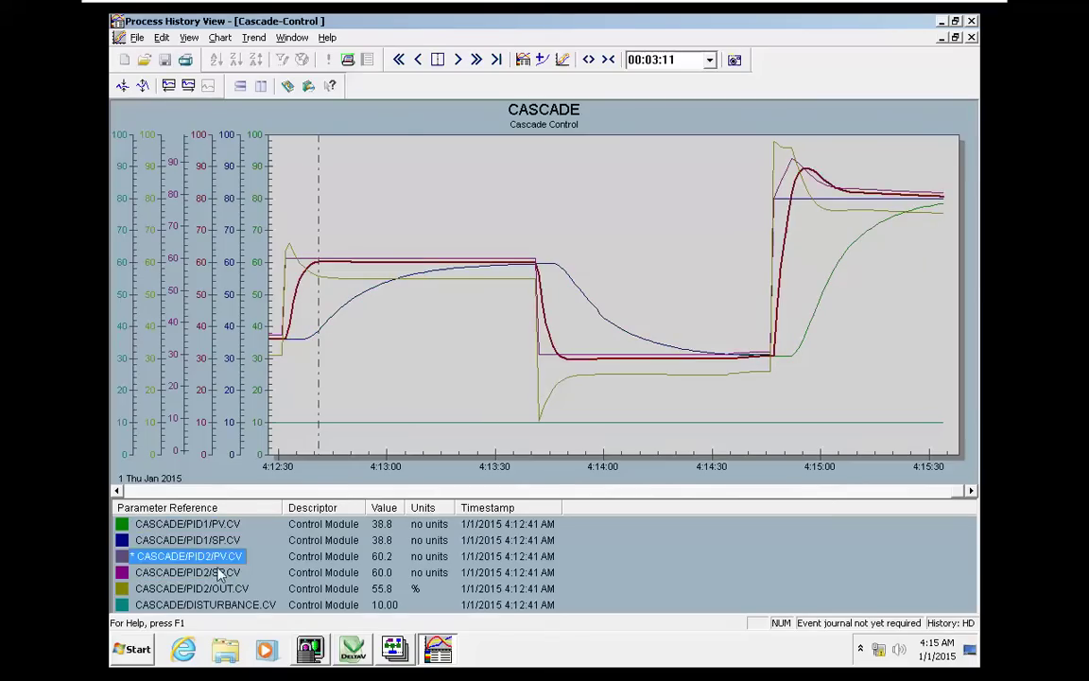
{"action": "left_click", "coordinate": [213, 575]}
{"action": "left_click", "coordinate": [212, 558]}
{"action": "left_click", "coordinate": [214, 573]}
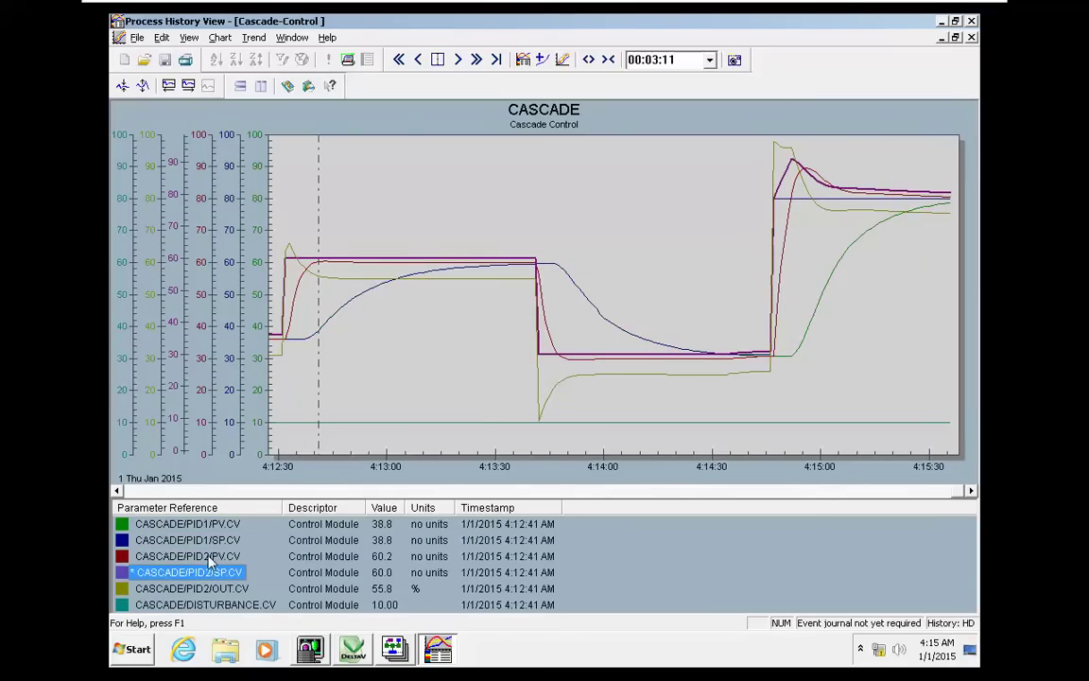
{"action": "left_click", "coordinate": [210, 558]}
{"action": "left_click", "coordinate": [212, 573]}
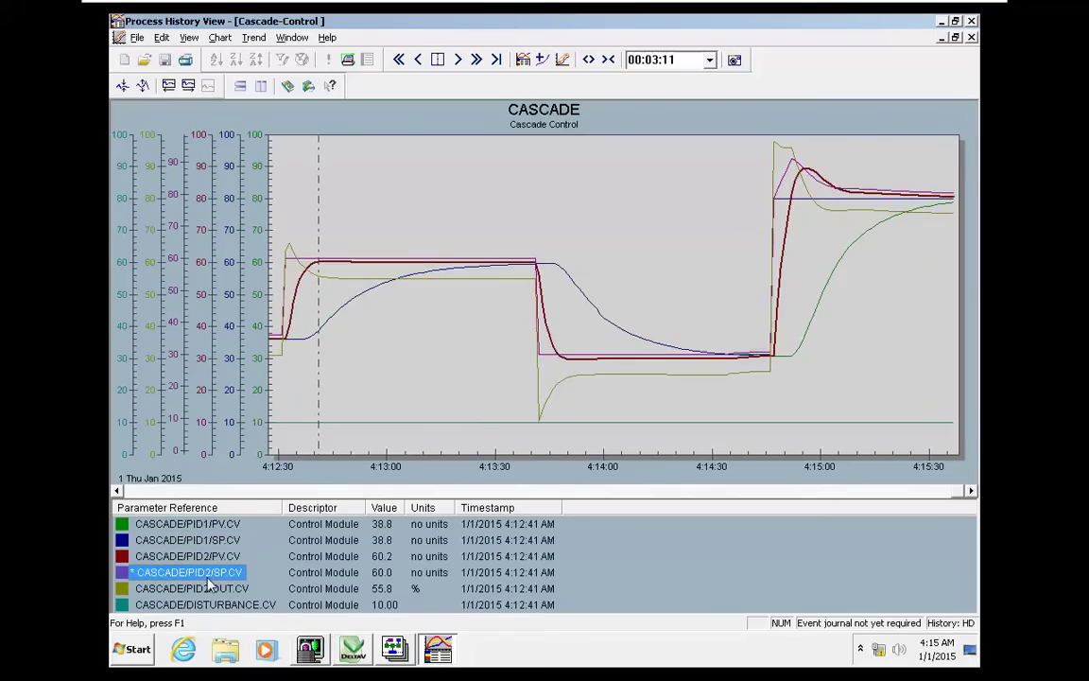
{"action": "left_click", "coordinate": [211, 529]}
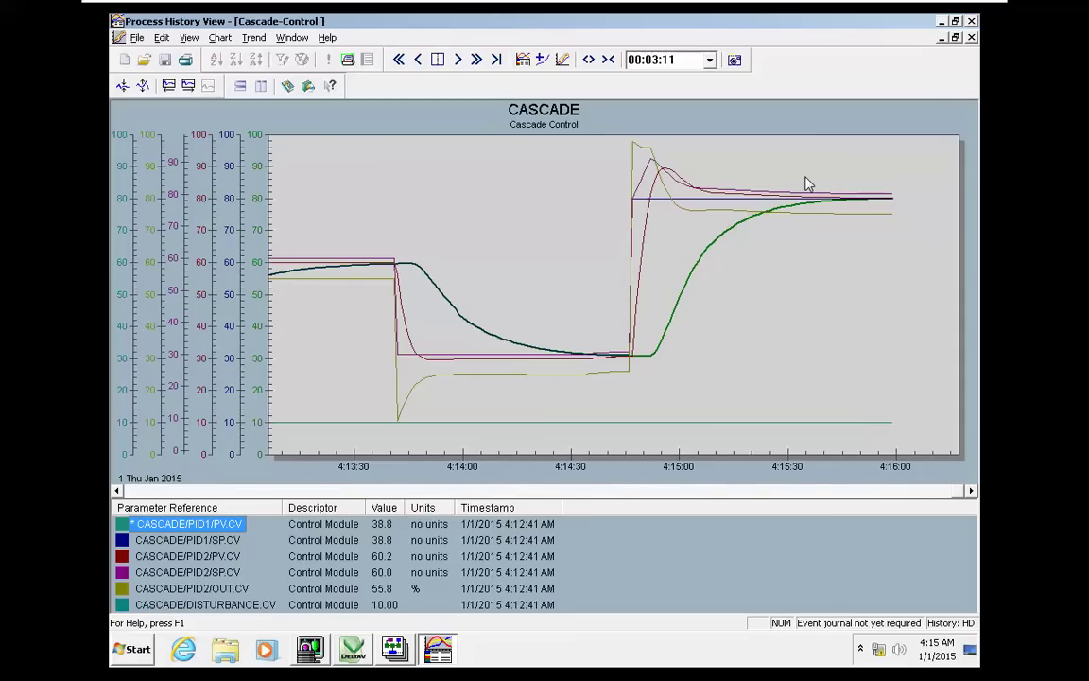
{"action": "left_click", "coordinate": [348, 584]}
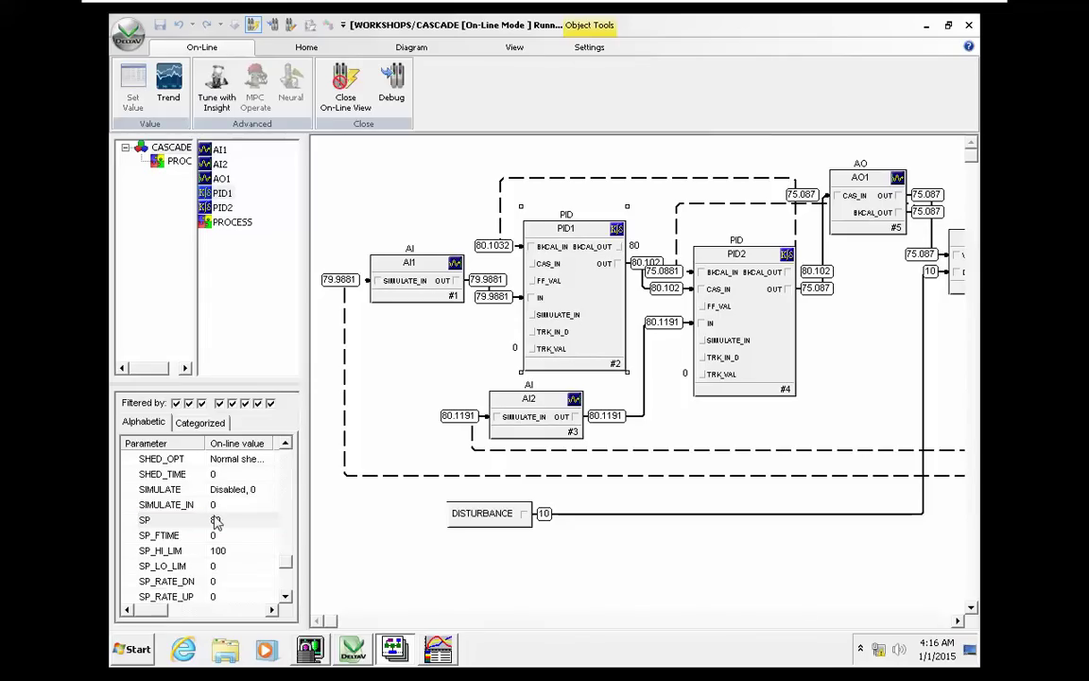
Step: Change PID1's SP from 80 to 50 and bring the Process History trend back
{"action": "left_click", "coordinate": [216, 523]}
{"action": "double_click", "coordinate": [217, 522]}
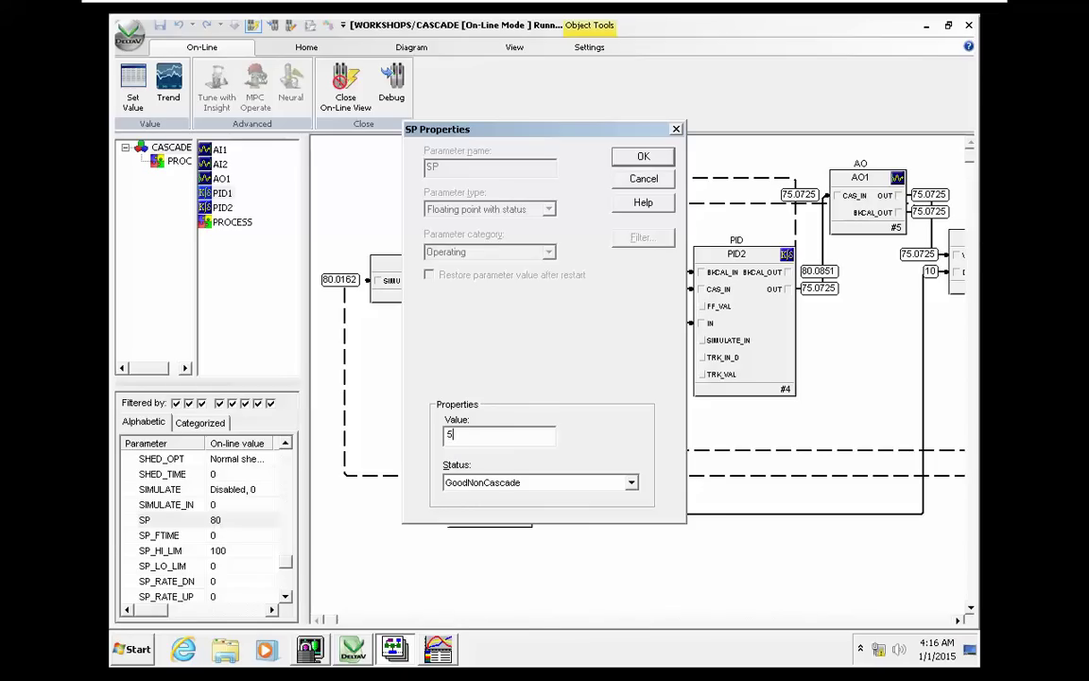
{"action": "key", "text": "Return"}
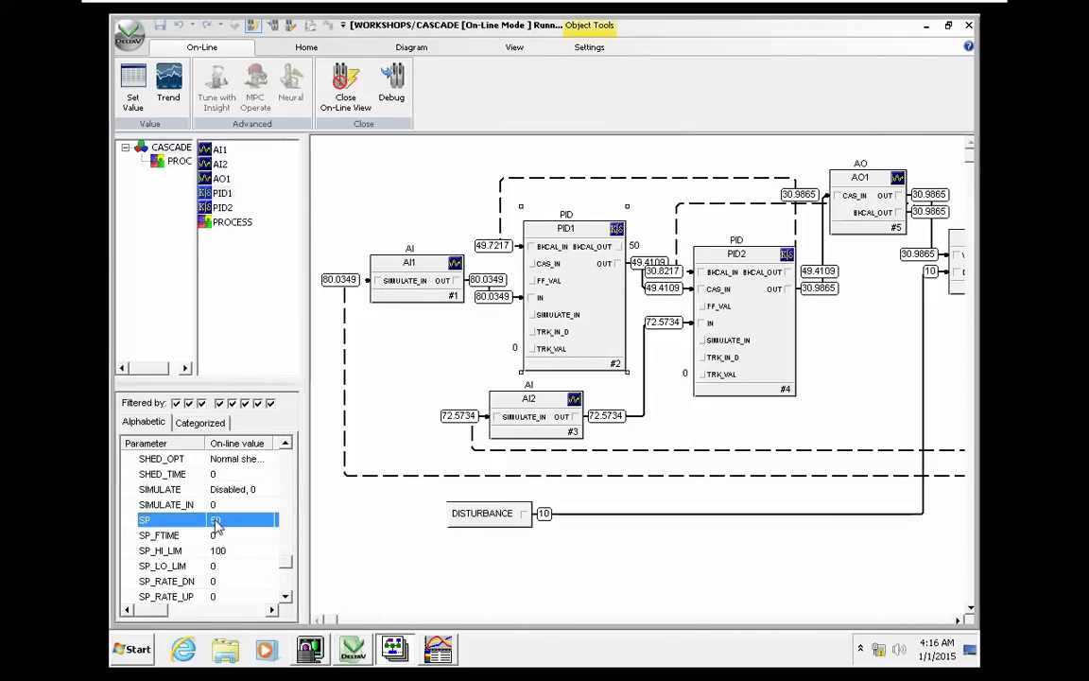
{"action": "left_click", "coordinate": [438, 650]}
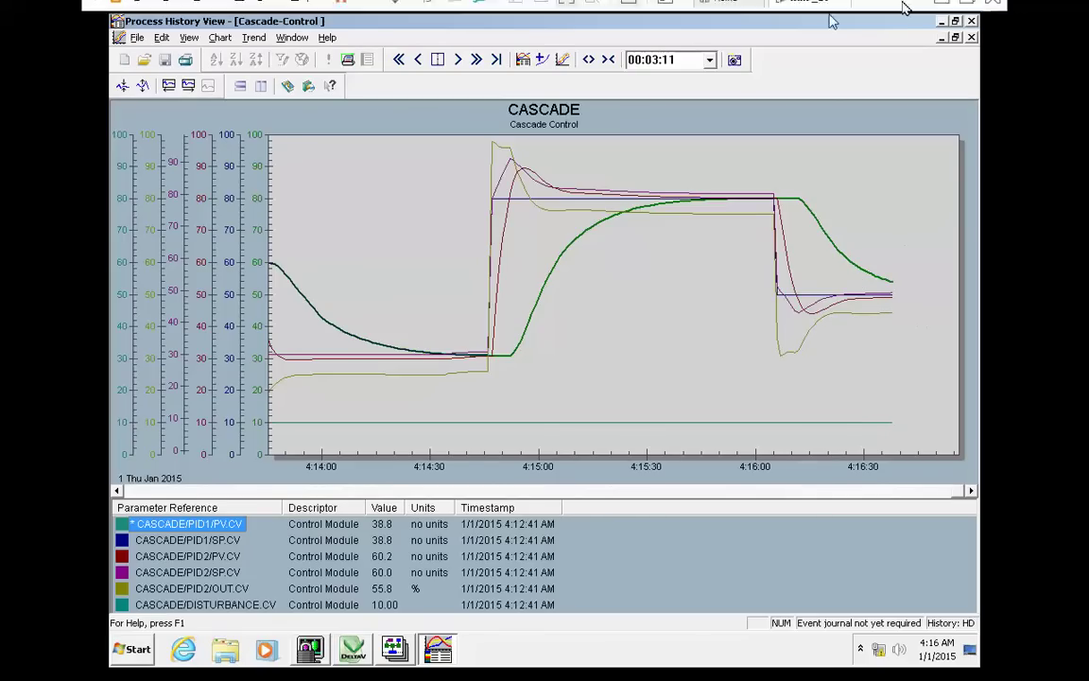
{"action": "left_click", "coordinate": [965, 11]}
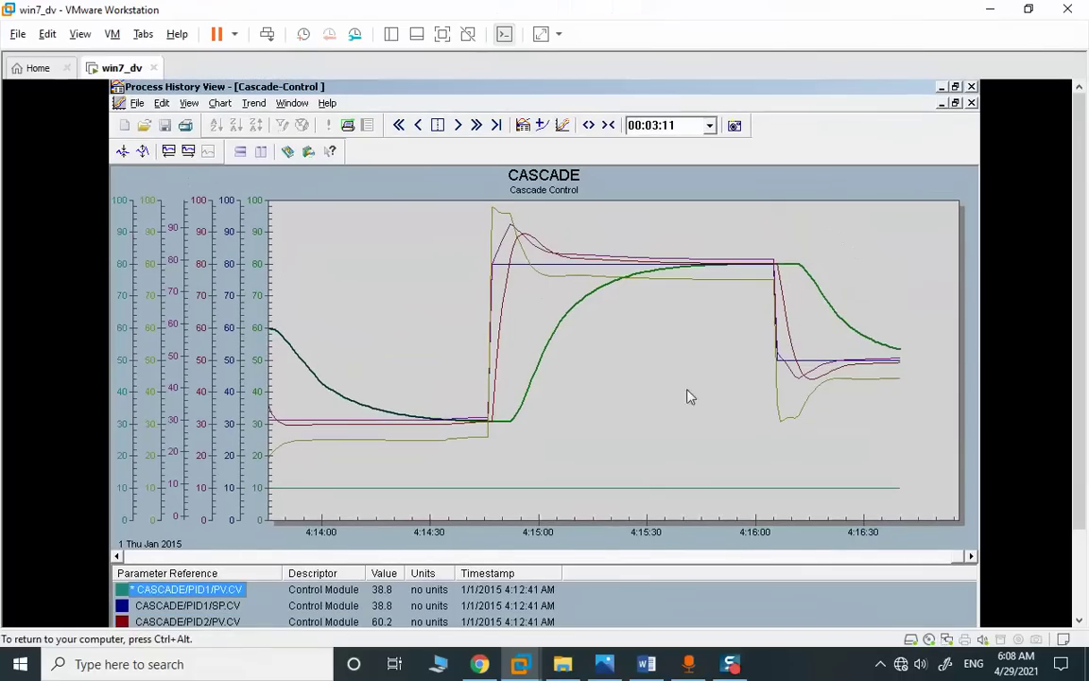
{"action": "left_click", "coordinate": [646, 664]}
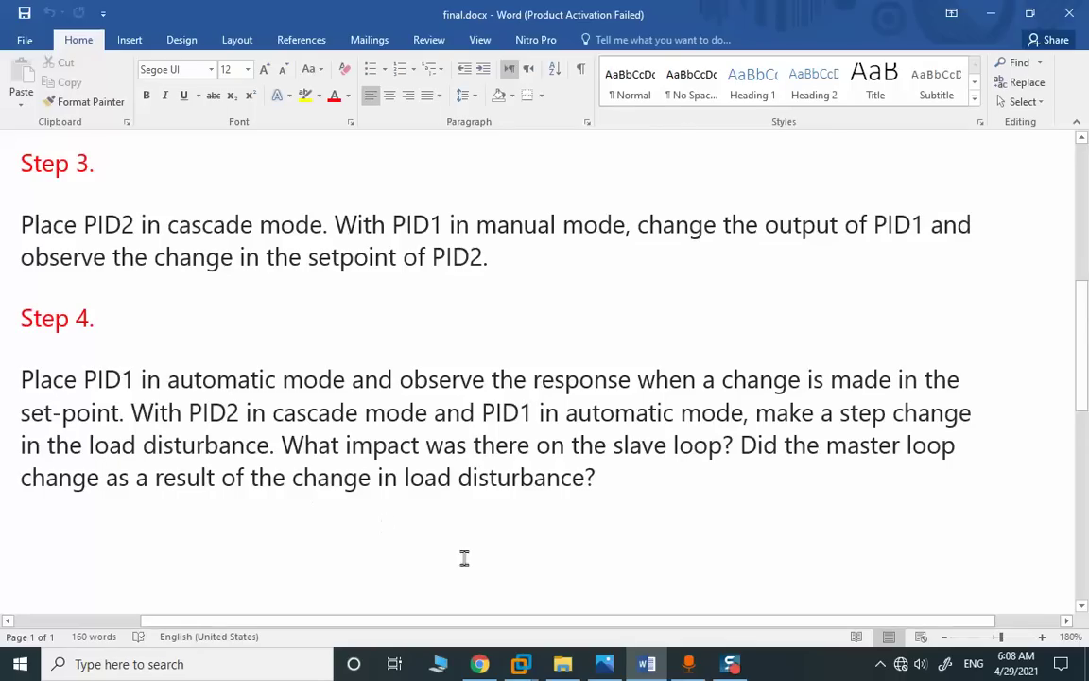
{"action": "mouse_move", "coordinate": [519, 662]}
{"action": "left_click", "coordinate": [625, 553]}
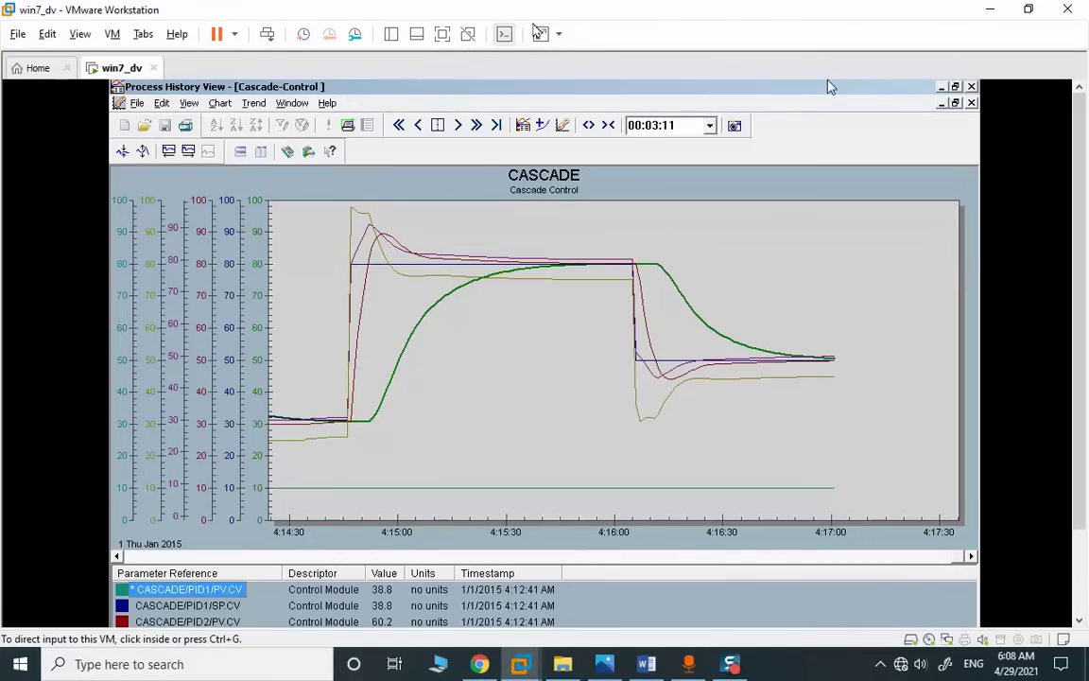
{"action": "left_click", "coordinate": [441, 33]}
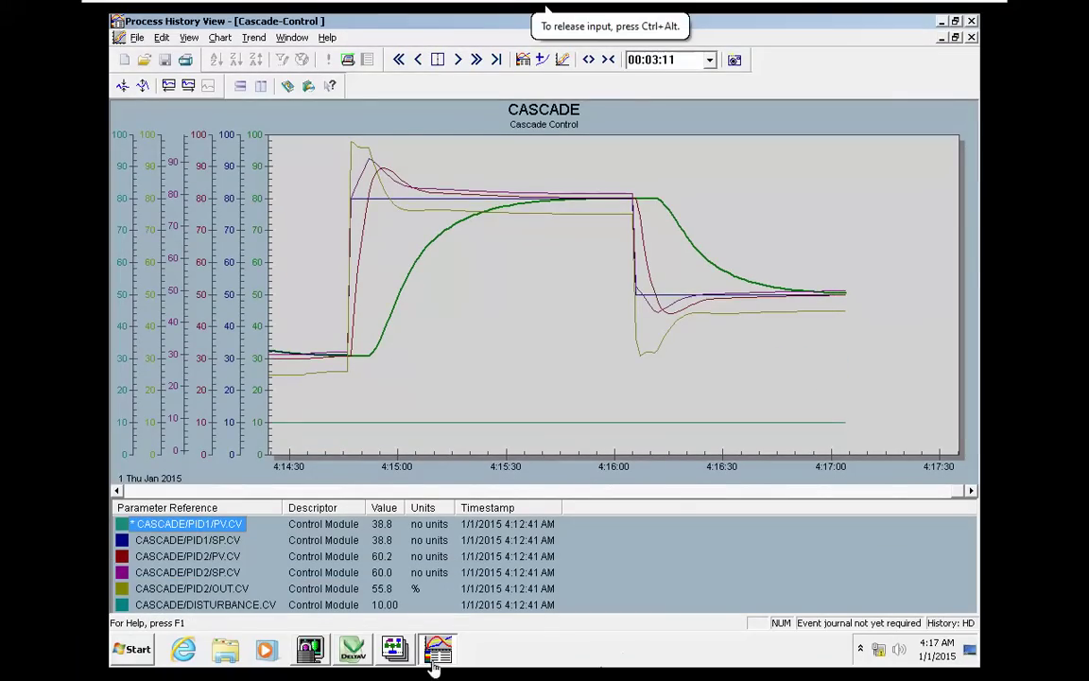
Step: Set the DISTURBANCE block value from 10 to 50 and bring the trend back
{"action": "left_click", "coordinate": [405, 647]}
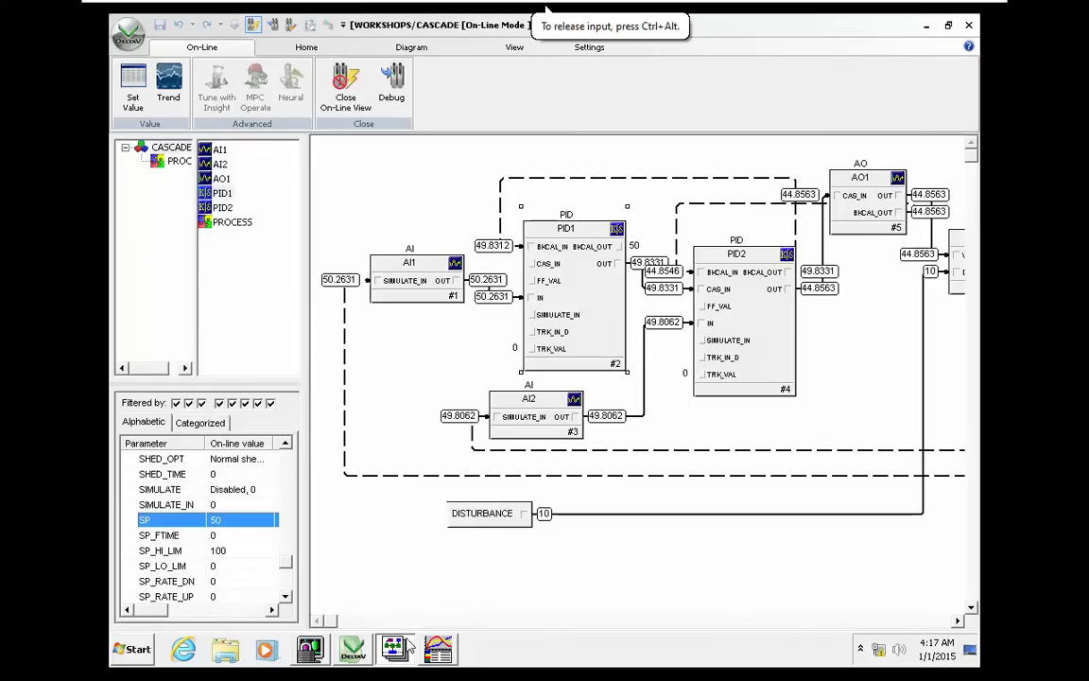
{"action": "double_click", "coordinate": [492, 522]}
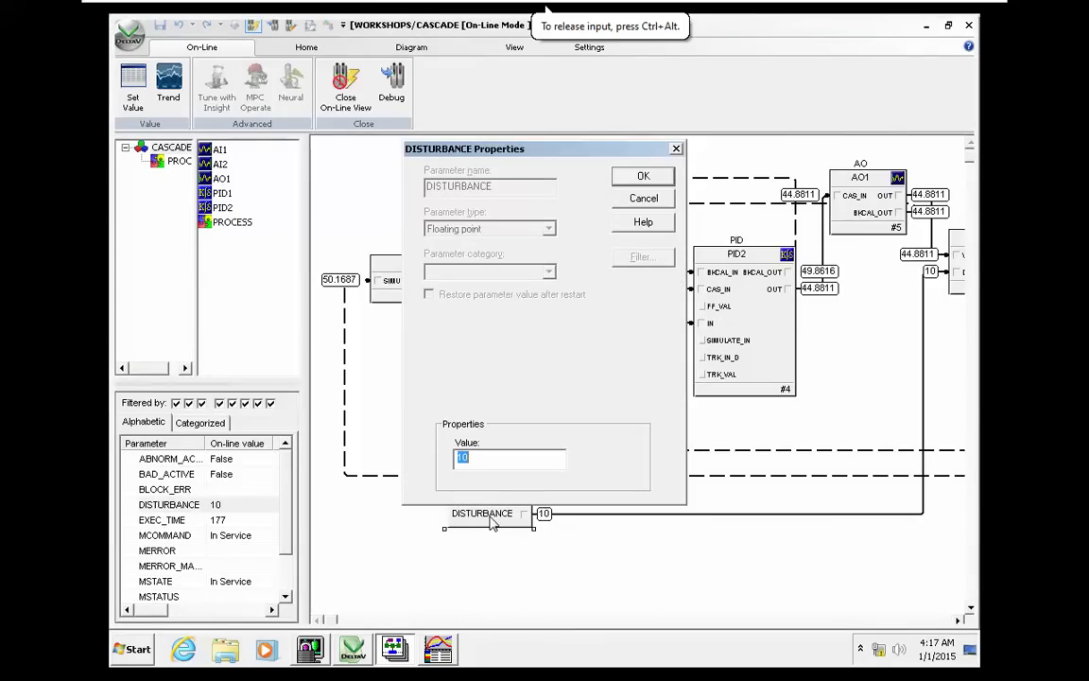
{"action": "type", "text": "0"}
{"action": "key", "text": "Return"}
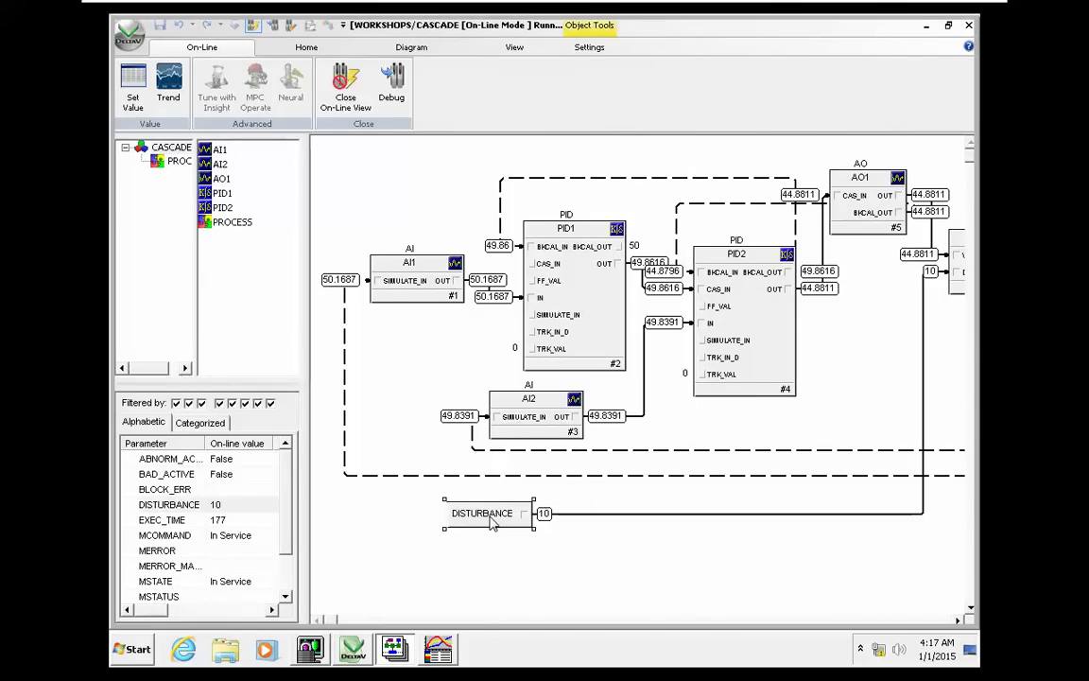
{"action": "left_click", "coordinate": [439, 648]}
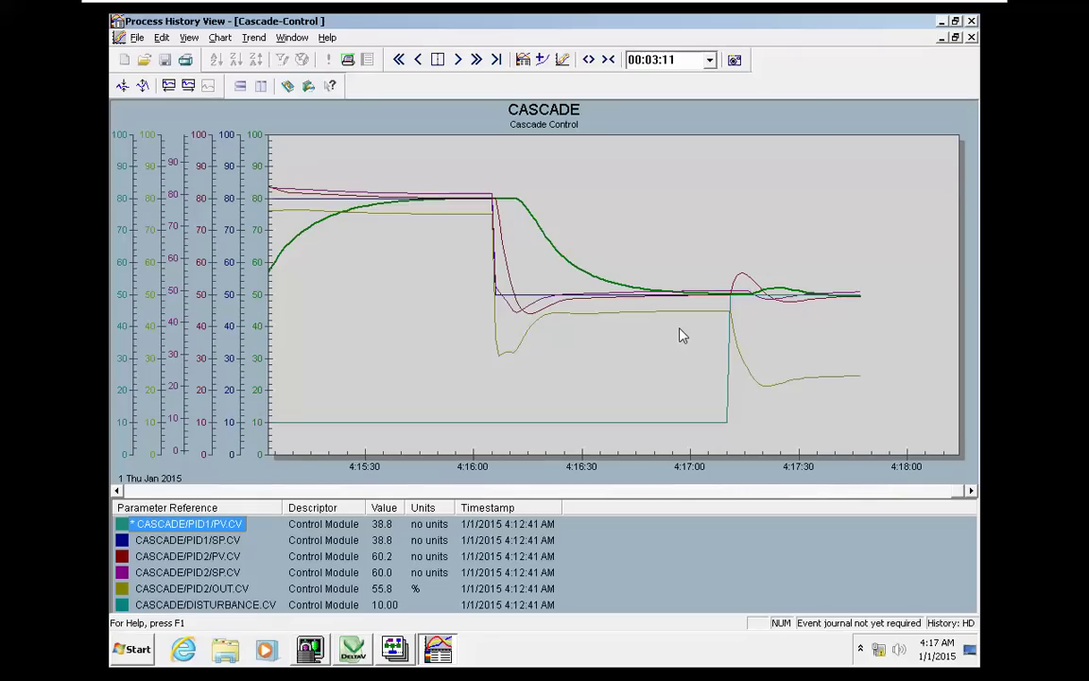
{"action": "left_click", "coordinate": [219, 556]}
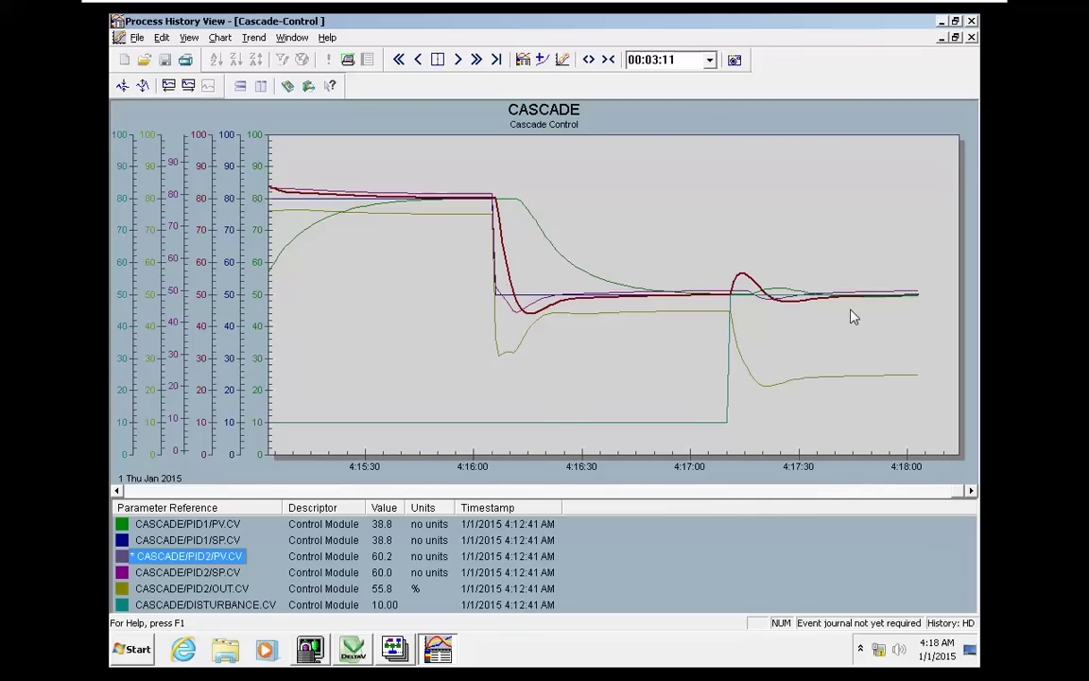
{"action": "left_click", "coordinate": [228, 528]}
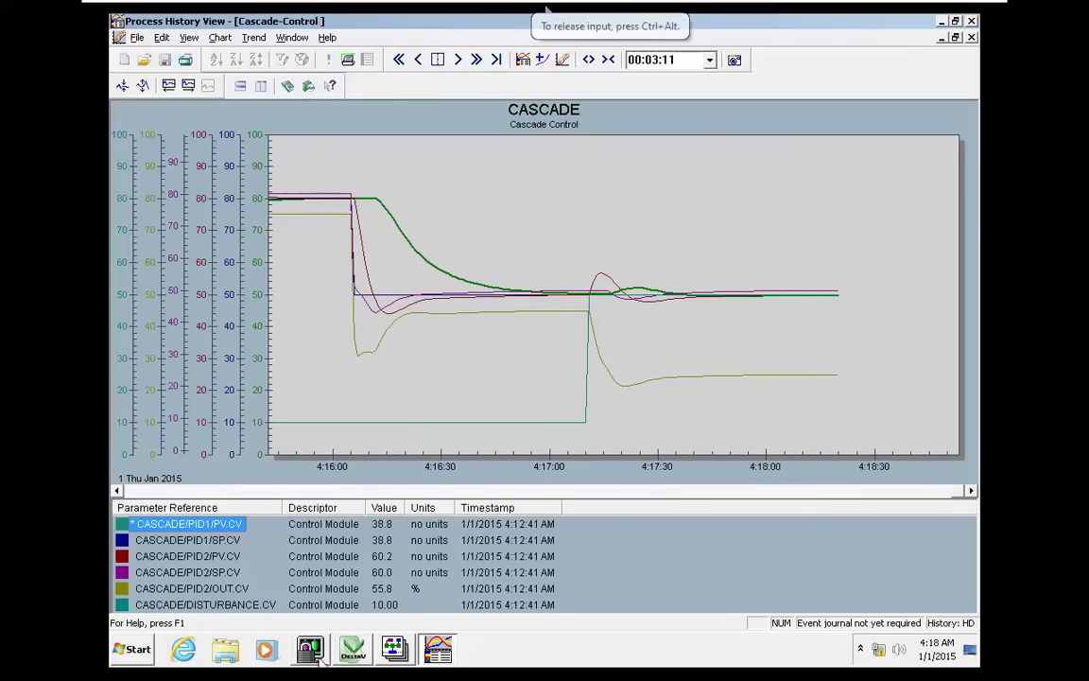
Step: Set the DISTURBANCE block value from 50 to 45 and bring the trend back
{"action": "left_click", "coordinate": [395, 649]}
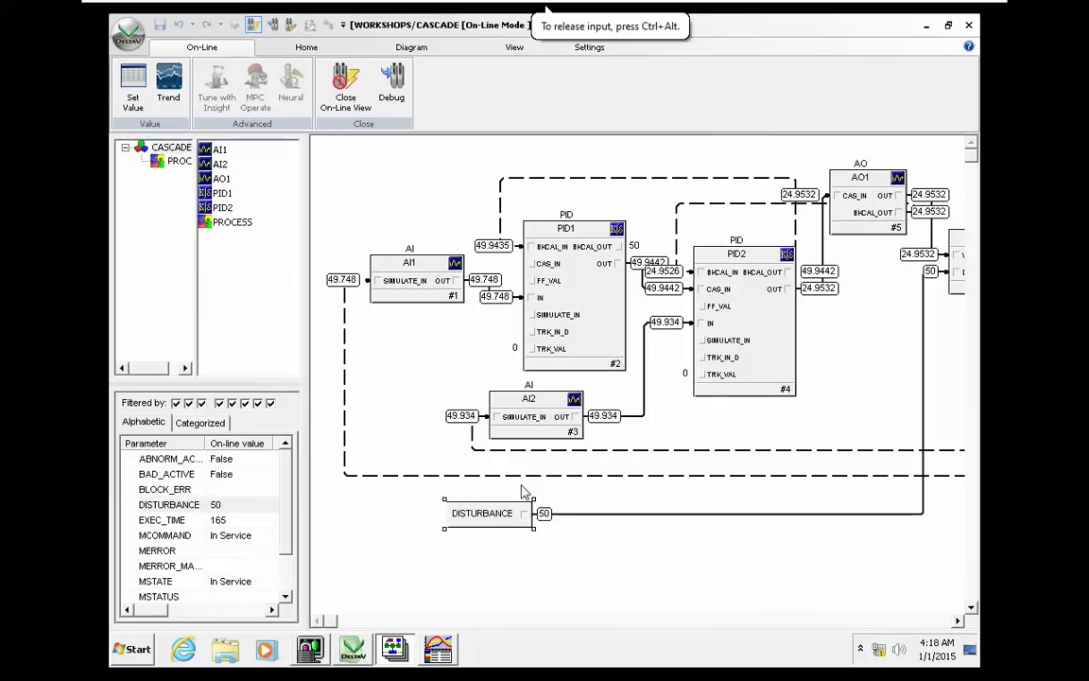
{"action": "double_click", "coordinate": [510, 516]}
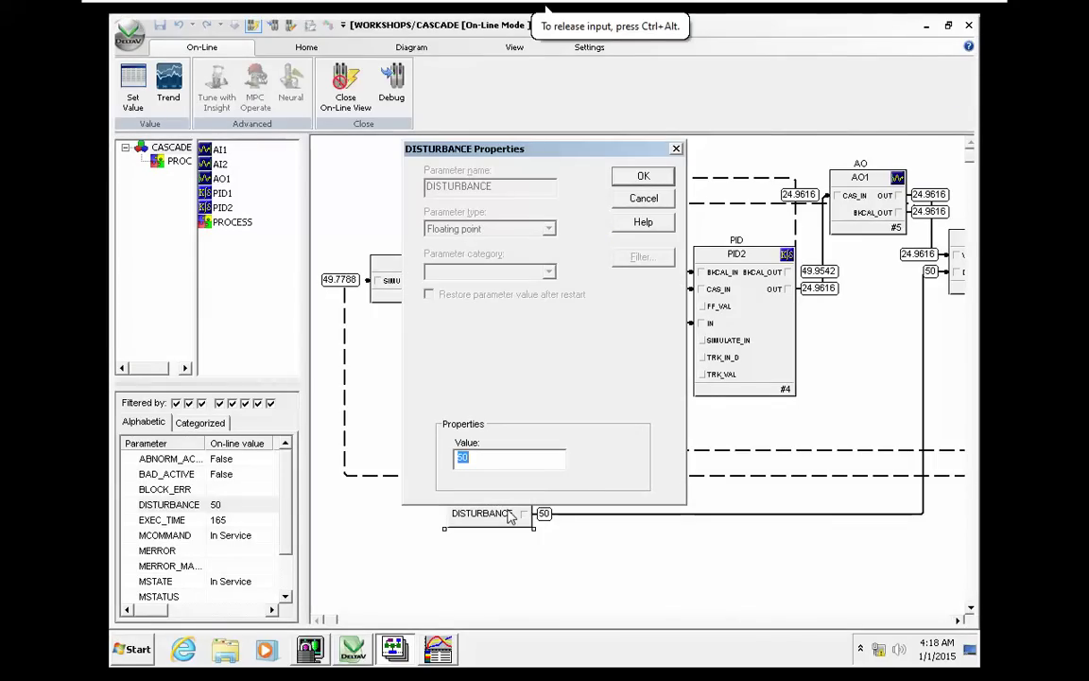
{"action": "type", "text": "45"}
{"action": "key", "text": "Return"}
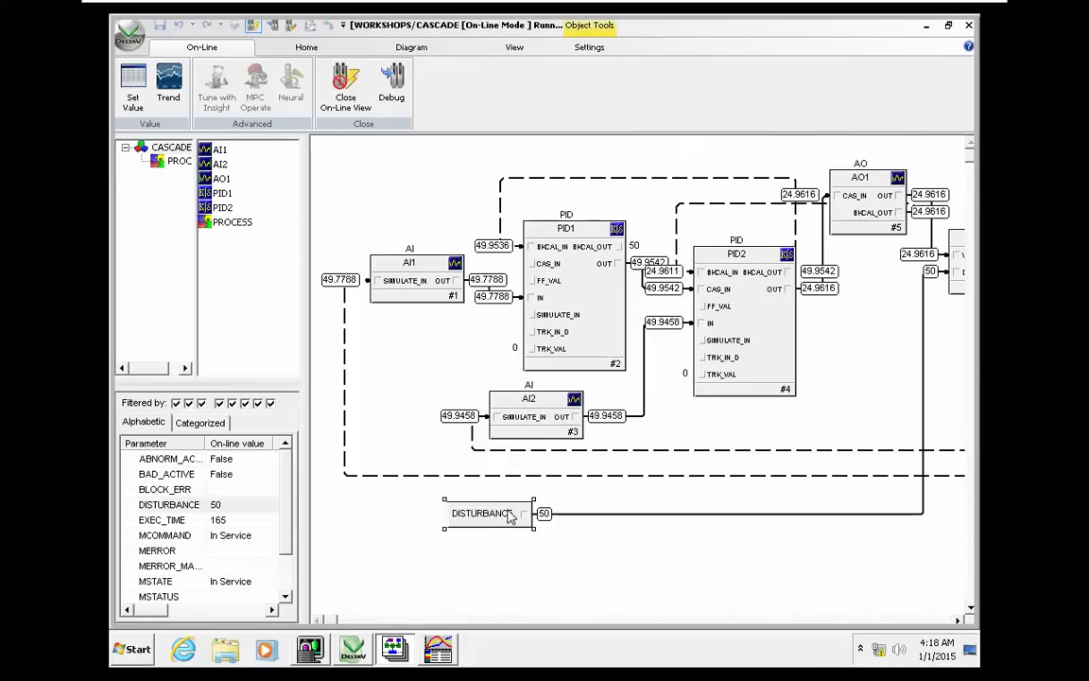
{"action": "left_click", "coordinate": [438, 649]}
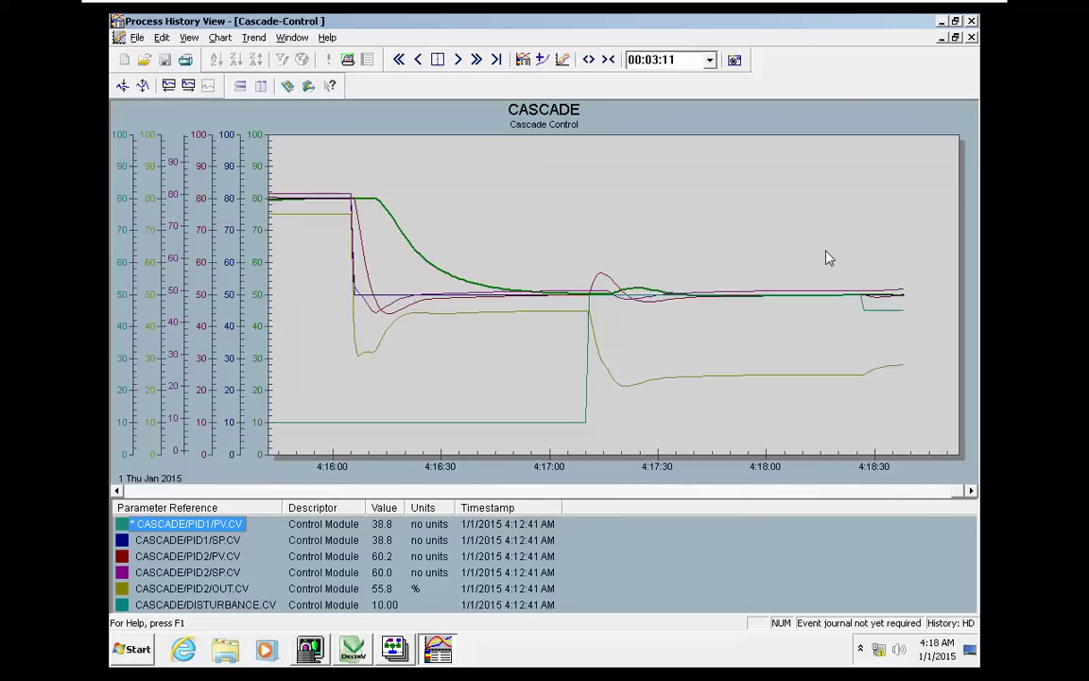
Step: Zoom the CASCADE trend into the latest disturbance response at about a 29-second span
{"action": "left_click_drag", "start_coordinate": [826, 256], "coordinate": [928, 304]}
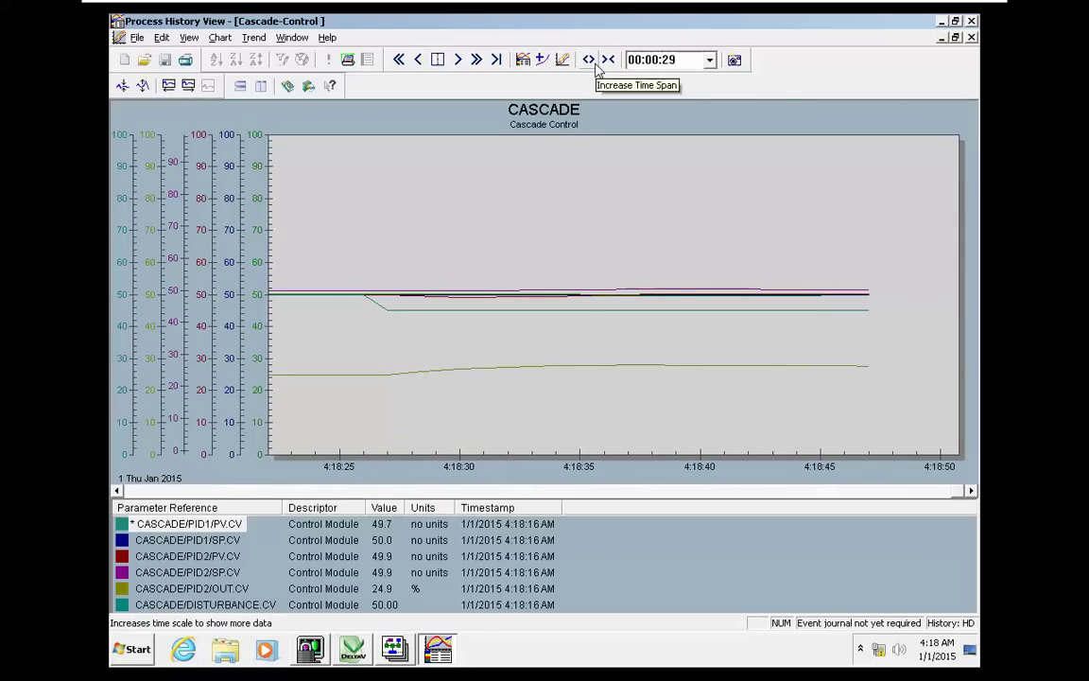
{"action": "left_click", "coordinate": [596, 69]}
{"action": "left_click", "coordinate": [608, 63]}
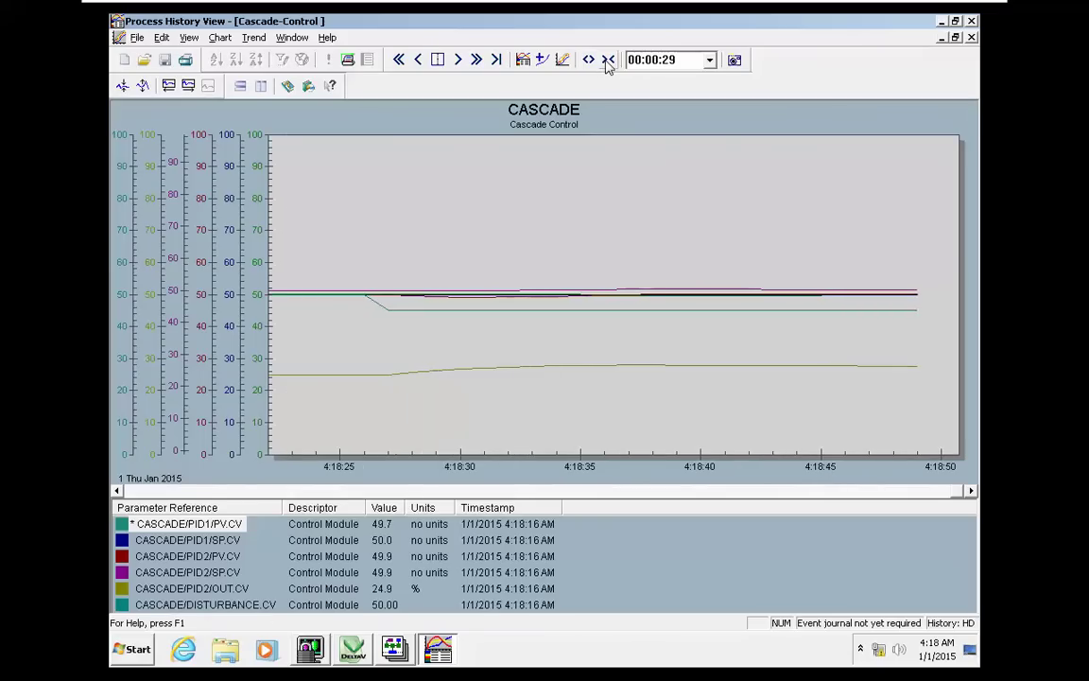
{"action": "left_click", "coordinate": [608, 63]}
Step: Widen the trend span step by step to 00:08:11 so every setpoint and disturbance step shows
{"action": "left_click", "coordinate": [593, 62]}
{"action": "left_click", "coordinate": [592, 62]}
{"action": "left_click", "coordinate": [593, 62]}
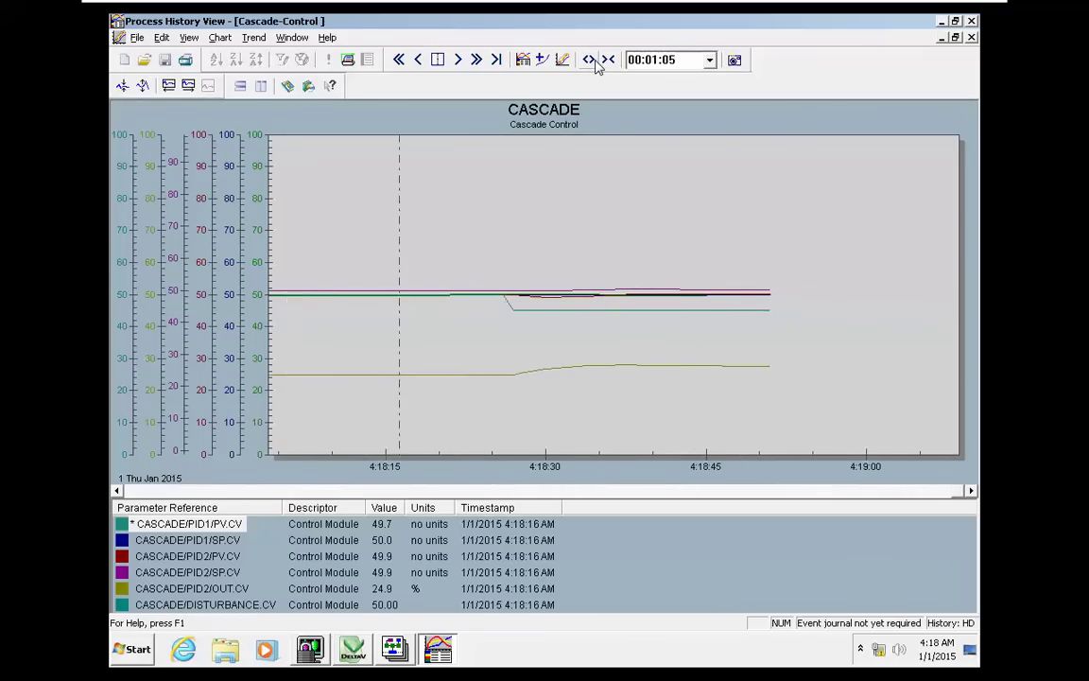
{"action": "left_click", "coordinate": [597, 63]}
{"action": "left_click", "coordinate": [596, 63]}
{"action": "left_click", "coordinate": [596, 62]}
{"action": "left_click", "coordinate": [597, 62]}
{"action": "left_click", "coordinate": [597, 62]}
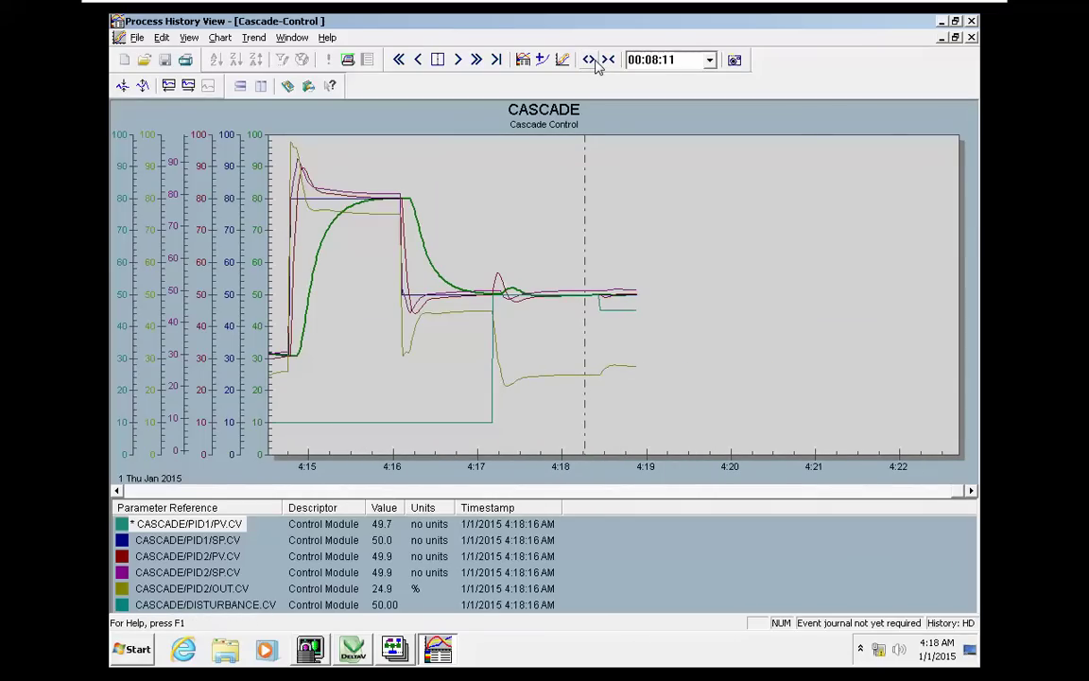